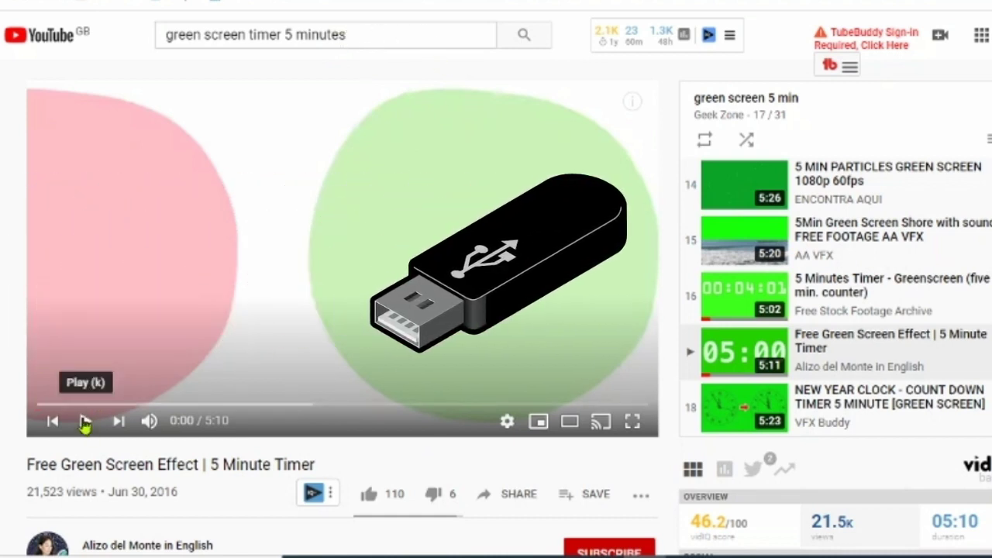
# Play the Free Green Screen Effect 5 Minute Timer video and copy its page URL.
pyautogui.click(84, 420)
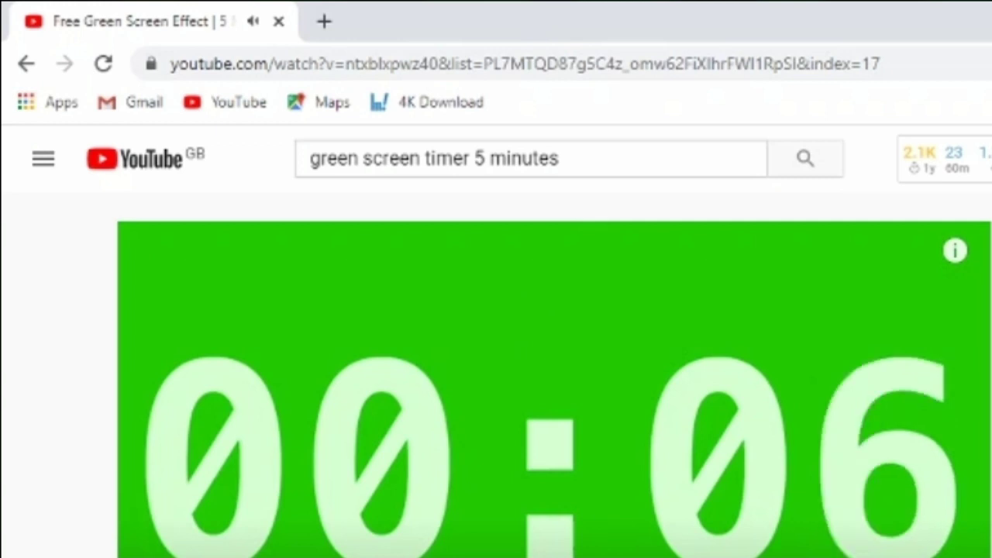
pyautogui.click(459, 64)
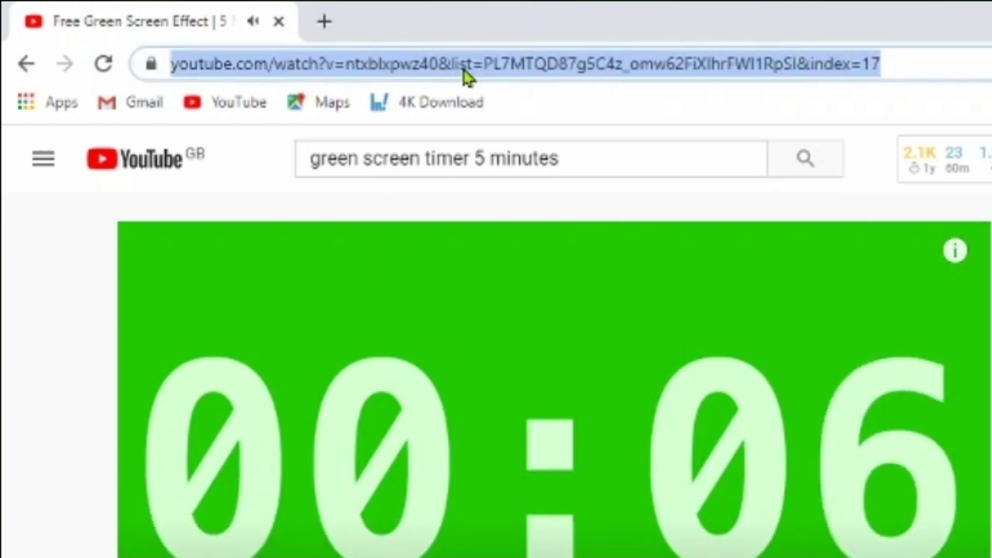
pyautogui.rightClick(601, 69)
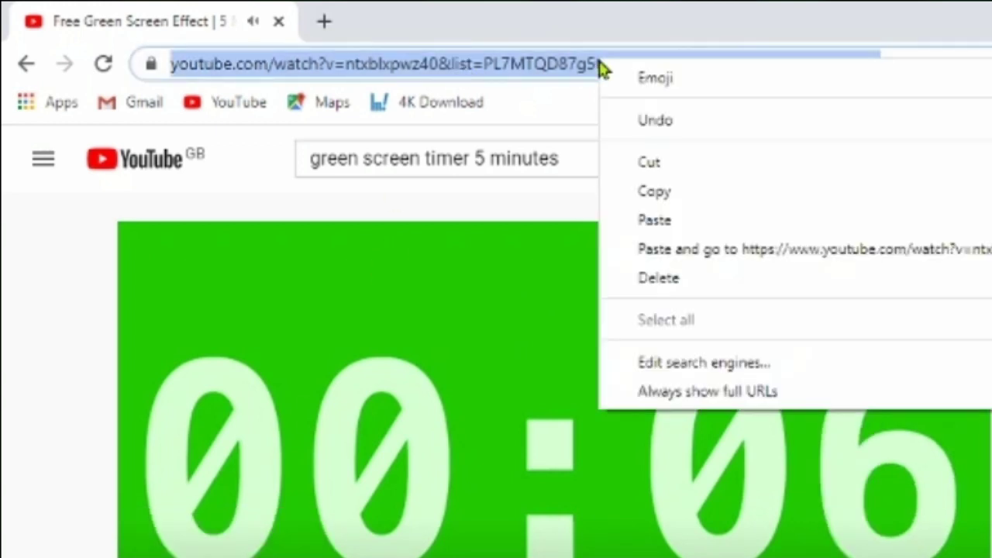
pyautogui.click(700, 193)
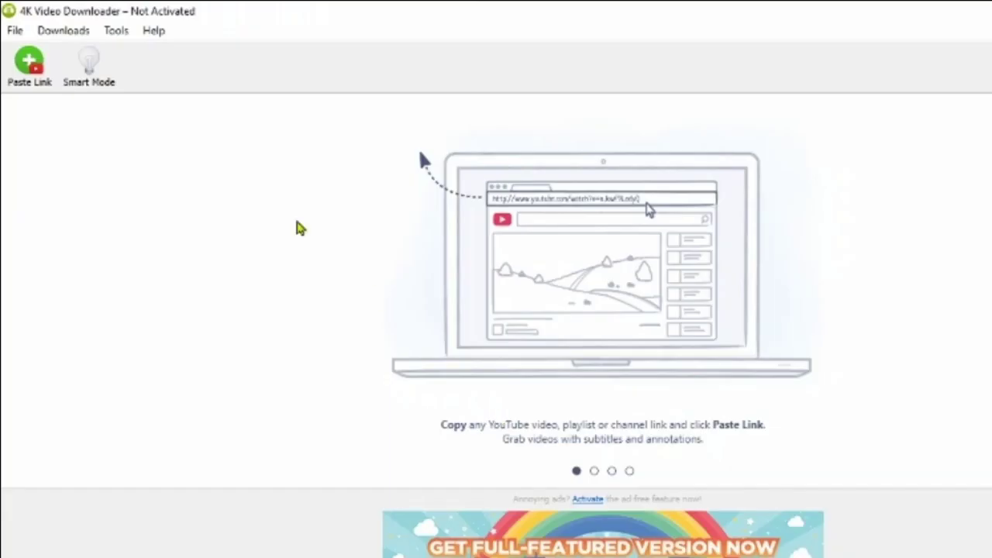
# Switch to 4K Video Downloader, paste the link and download only the clip as 360p MP4 into the USB drive's Sharefactory Videos folder.
pyautogui.click(31, 67)
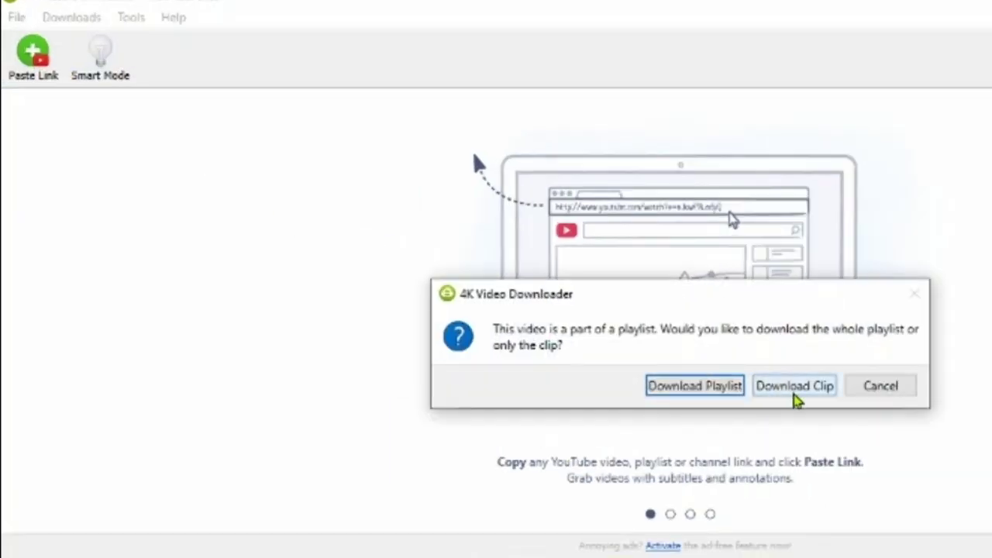
pyautogui.click(811, 400)
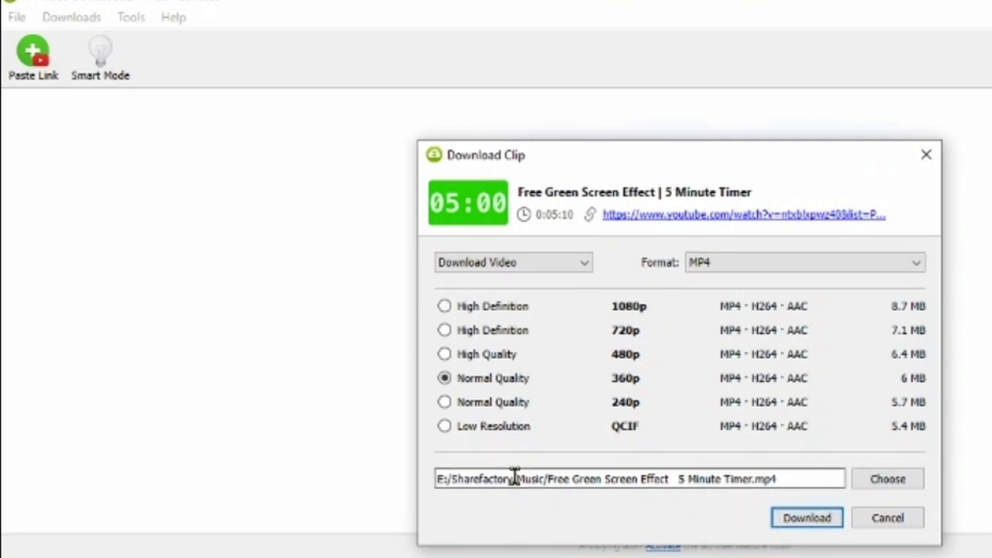
pyautogui.click(870, 475)
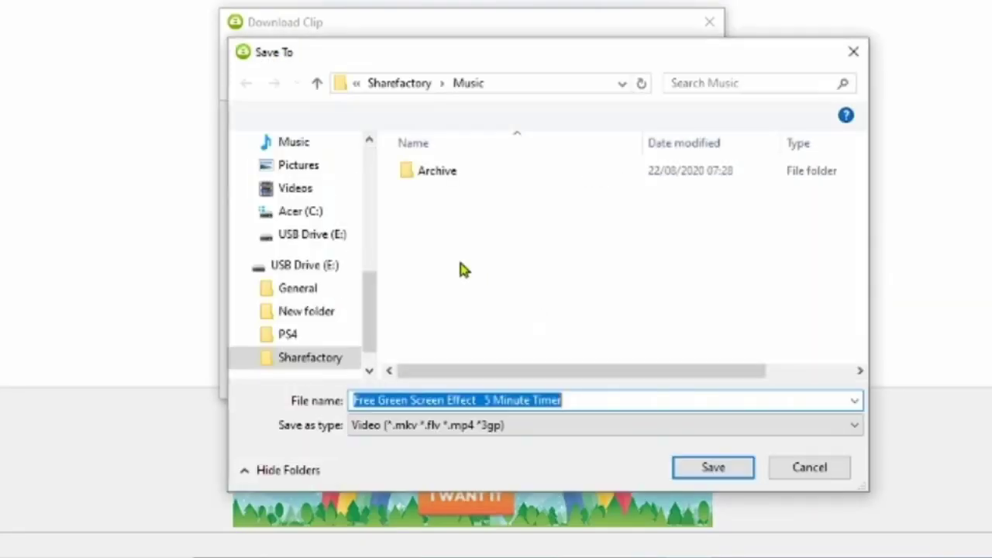
pyautogui.click(308, 360)
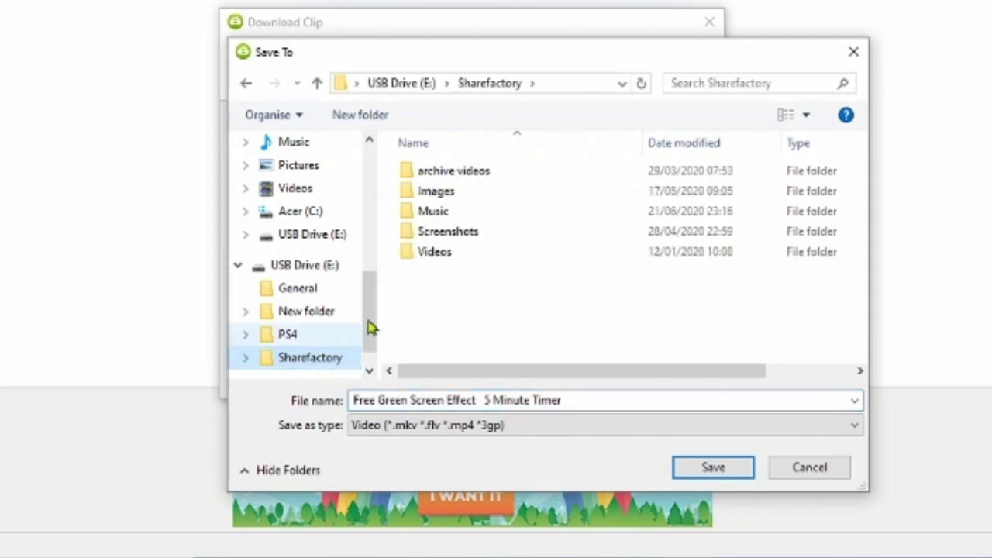
pyautogui.click(435, 253)
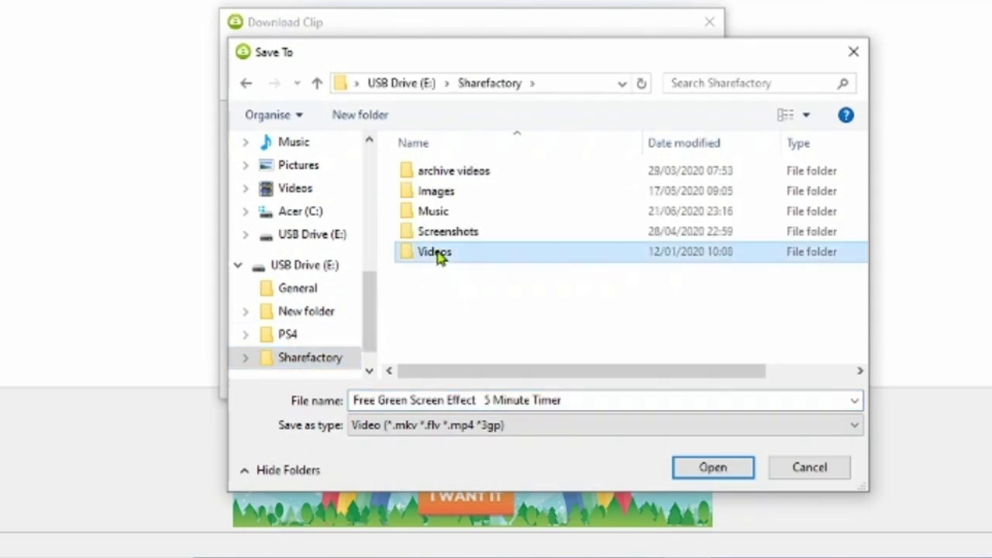
pyautogui.click(711, 466)
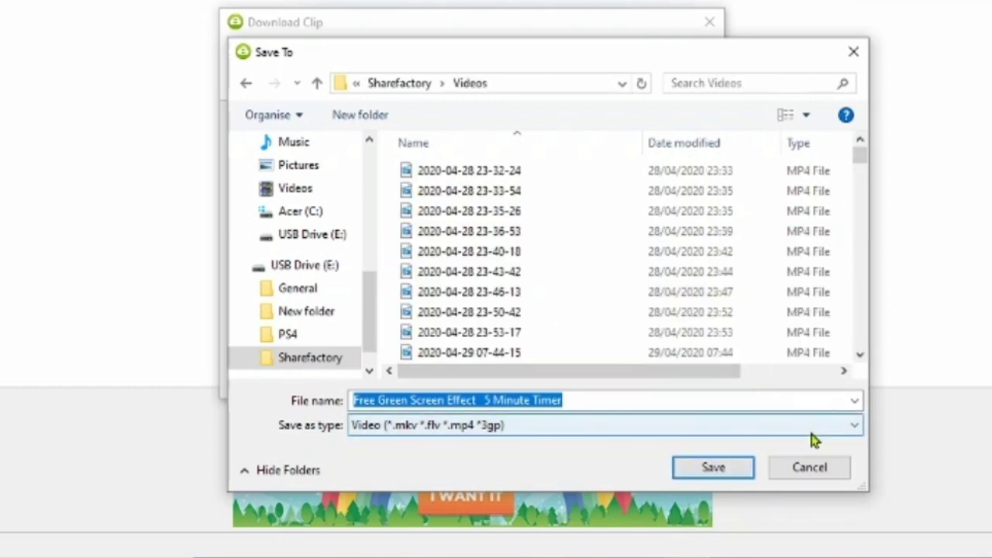
pyautogui.click(721, 468)
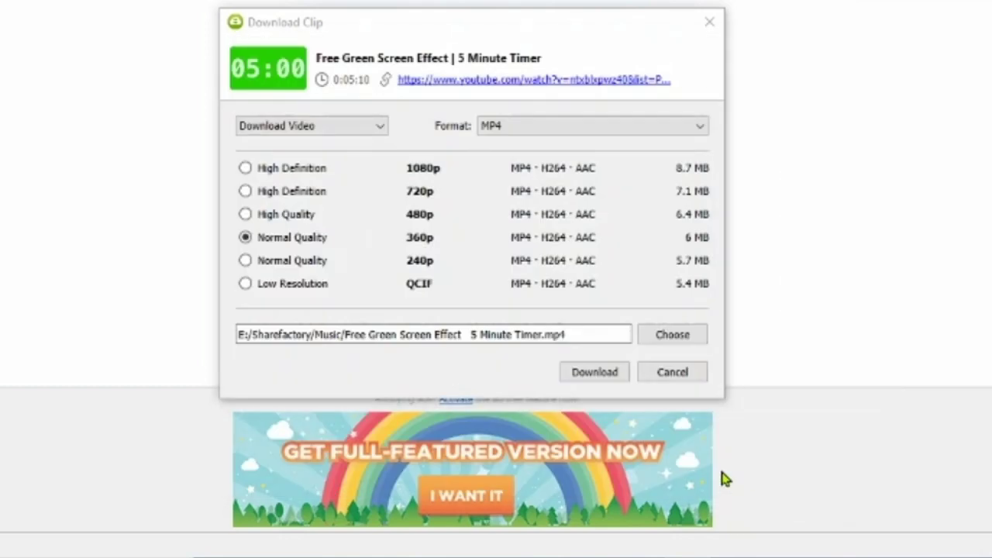
pyautogui.click(603, 374)
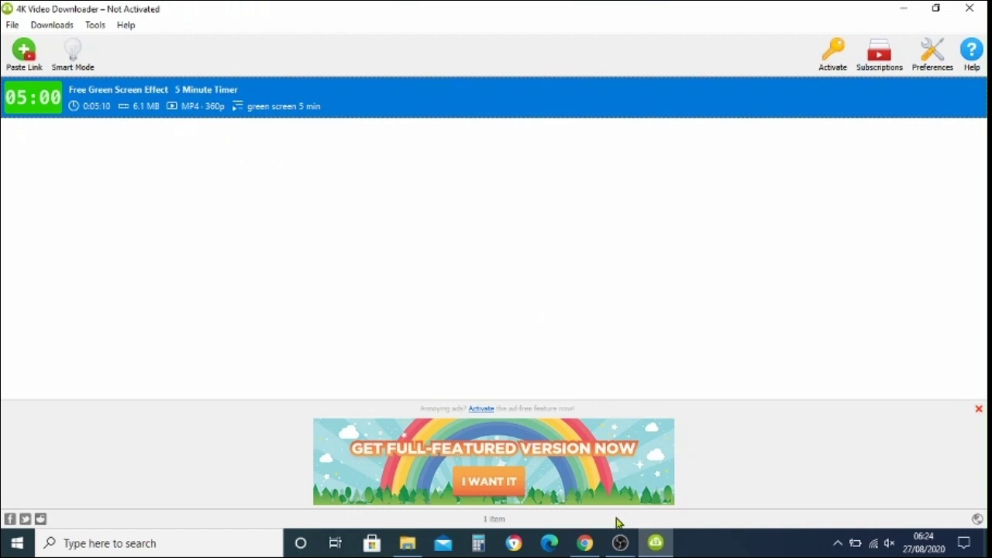
# Switch to File Explorer and check the Videos folder inside Sharefactory on USB Drive (E:).
pyautogui.click(408, 543)
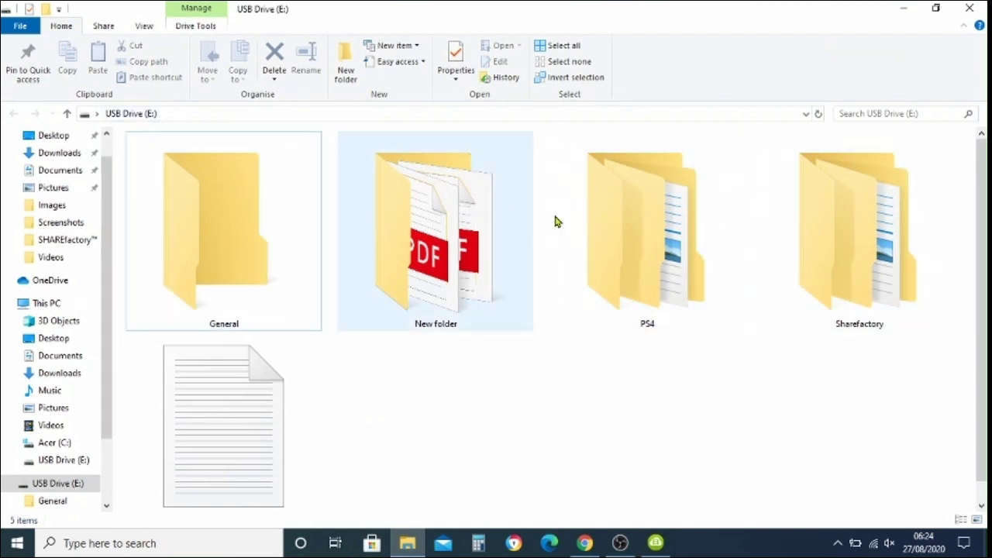
pyautogui.click(929, 225)
pyautogui.doubleClick(928, 225)
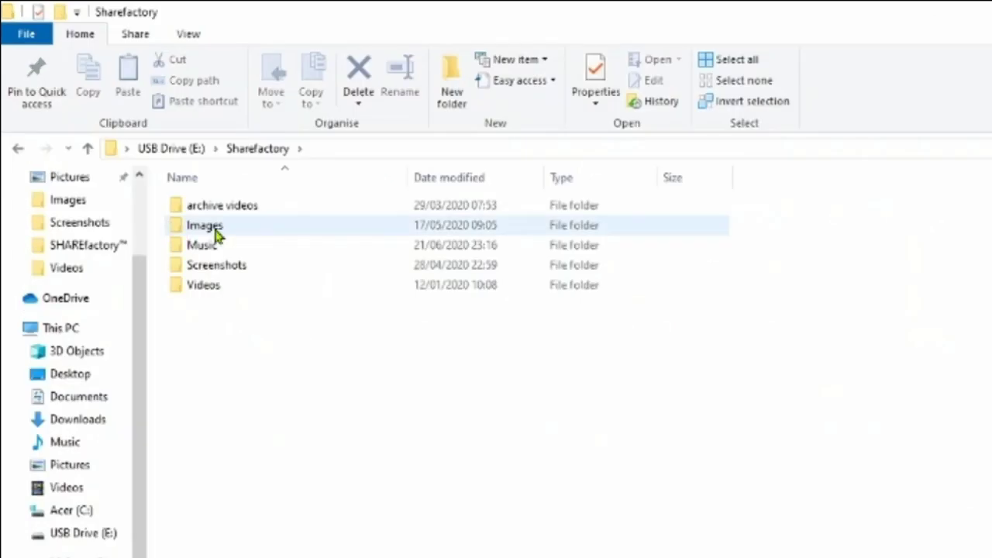
pyautogui.doubleClick(245, 285)
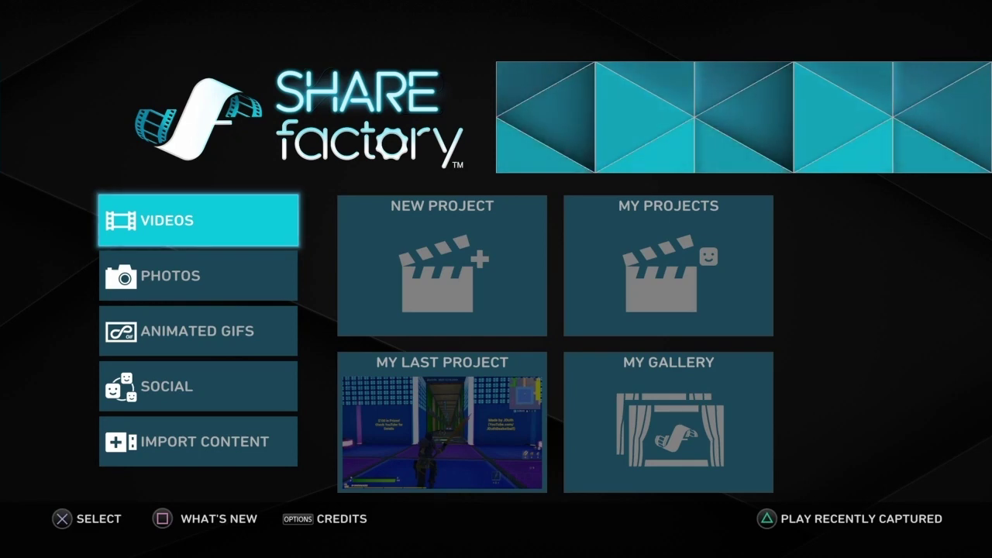
# Switch to SHAREfactory and open Import Videos from the Import Content section.
pyautogui.press('Down')
pyautogui.press('Down')
pyautogui.press('Down')
pyautogui.press('Down')
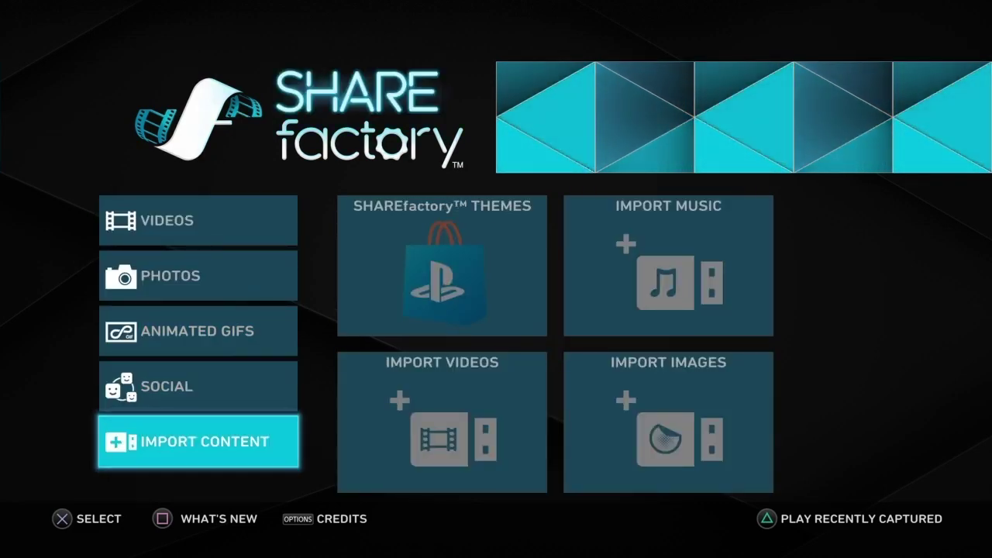
pyautogui.press('Right')
pyautogui.press('Down')
pyautogui.press('Return')
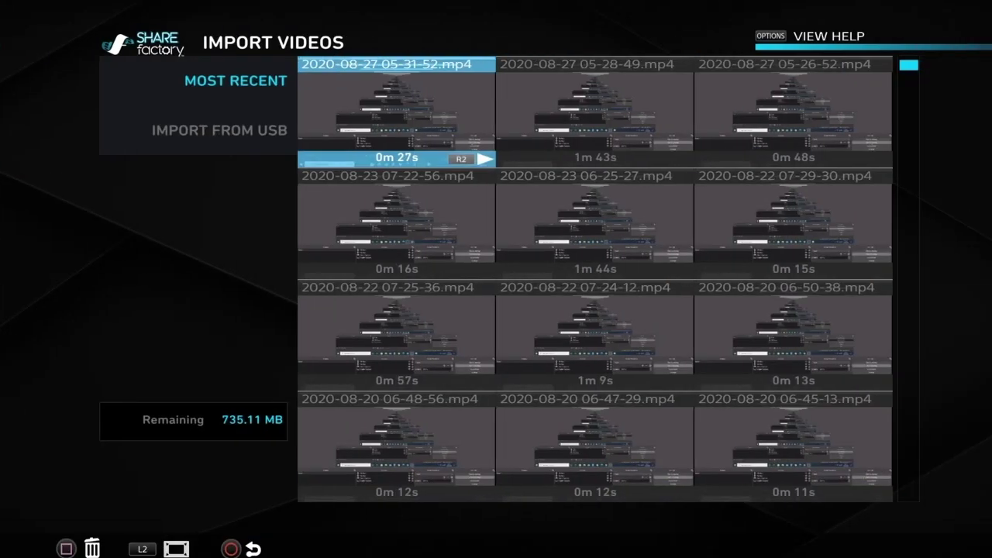
# Import the Free Green Screen Effect 5 Minute Timer video from USB and leave the import screen.
pyautogui.press('Left')
pyautogui.press('Down')
pyautogui.press('Return')
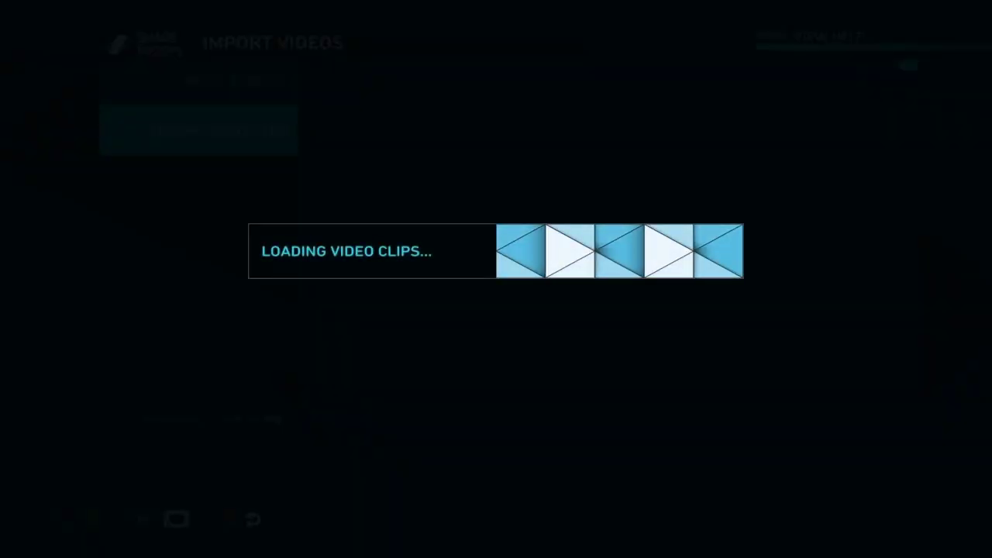
pyautogui.press('Escape')
pyautogui.press('Down')
pyautogui.press('Down')
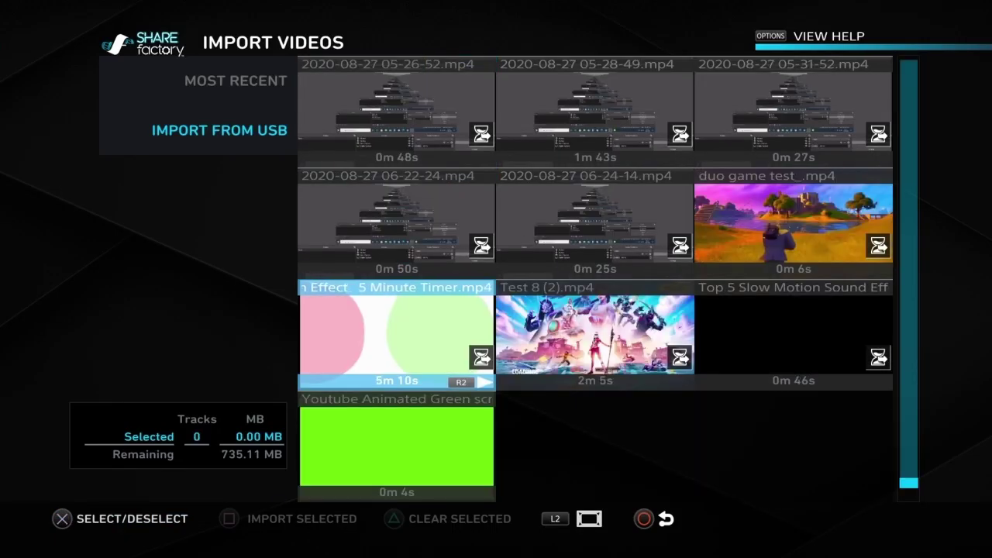
pyautogui.press('Return')
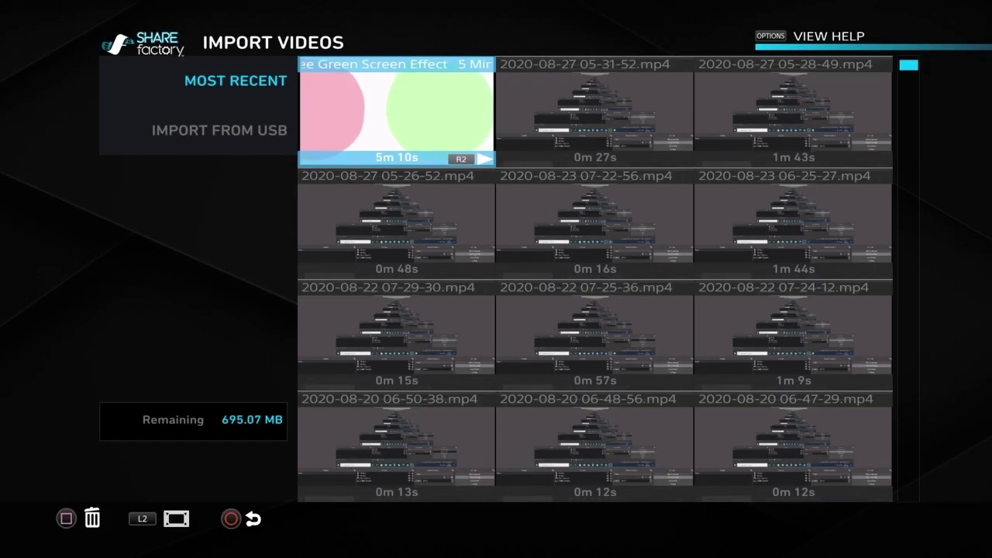
pyautogui.press('Escape')
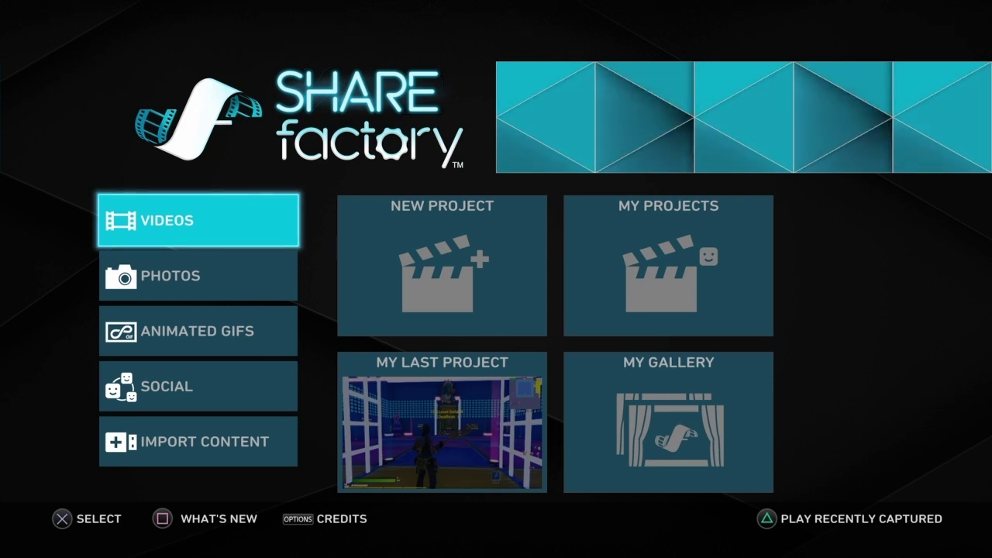
# Create a new video project with the default SHAREfactory theme.
pyautogui.press('Right')
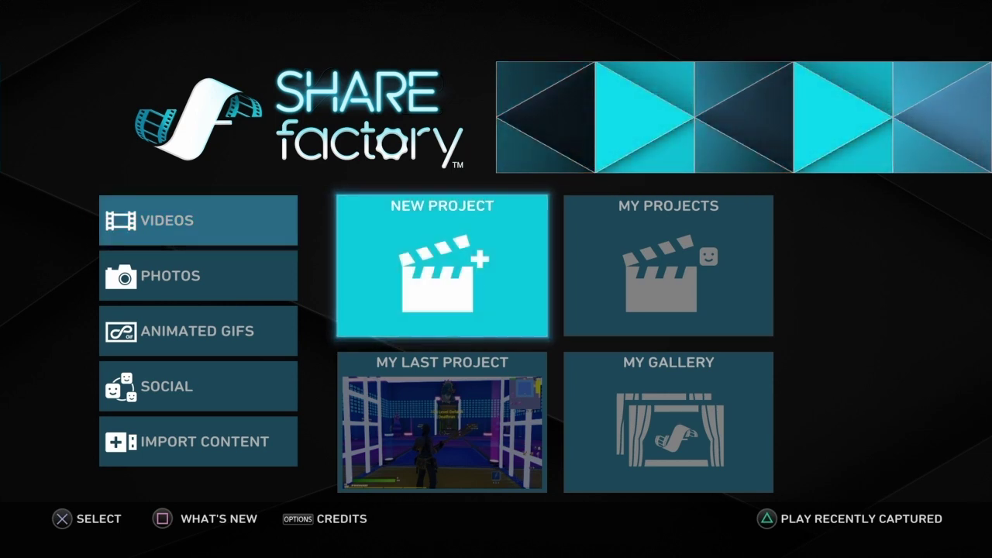
pyautogui.press('Return')
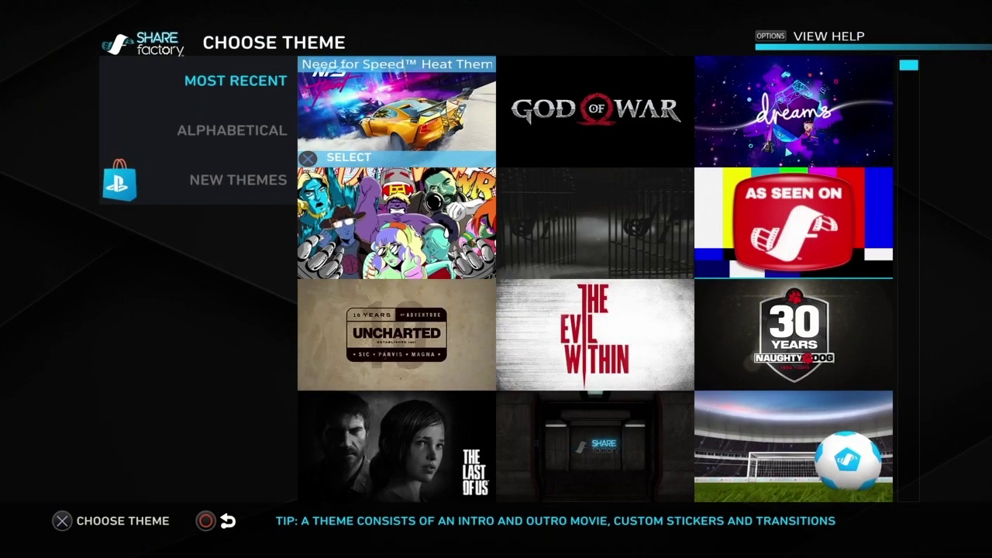
pyautogui.press('Right')
pyautogui.press('Down')
pyautogui.press('Down')
pyautogui.press('Down')
pyautogui.press('Down')
pyautogui.press('Down')
pyautogui.press('Return')
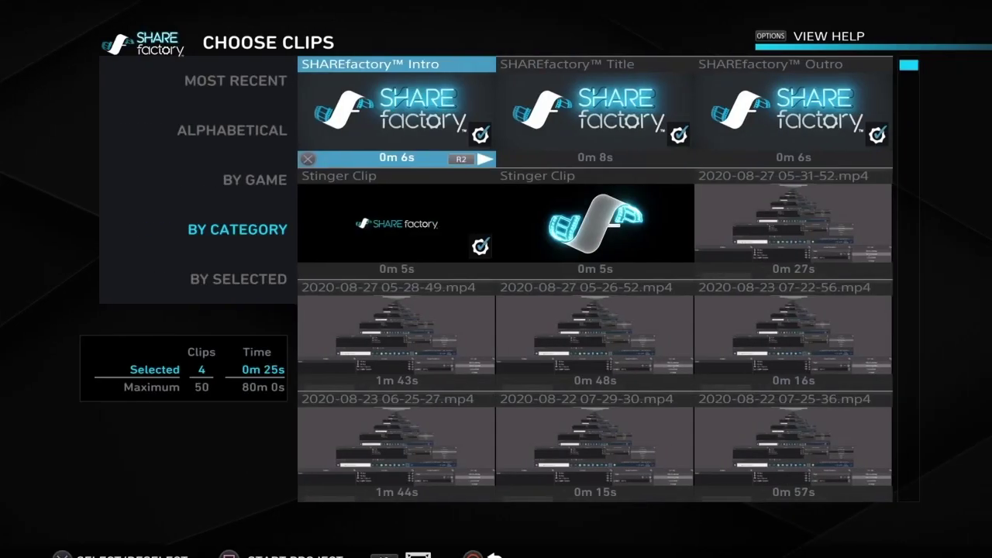
# Deselect the preselected SHAREfactory Intro, Title, Outro and Stinger clips.
pyautogui.press('Return')
pyautogui.press('Right')
pyautogui.press('Return')
pyautogui.press('Right')
pyautogui.press('Return')
pyautogui.press('Left')
pyautogui.press('Left')
pyautogui.press('Down')
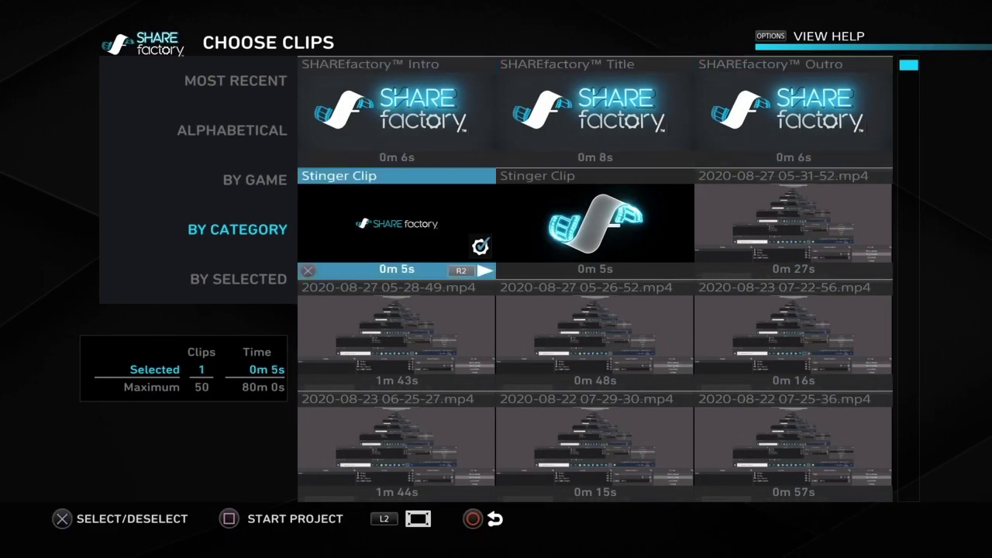
pyautogui.press('Return')
pyautogui.press('Left')
pyautogui.press('Up')
pyautogui.press('Up')
pyautogui.press('Up')
pyautogui.press('Return')
pyautogui.press('Right')
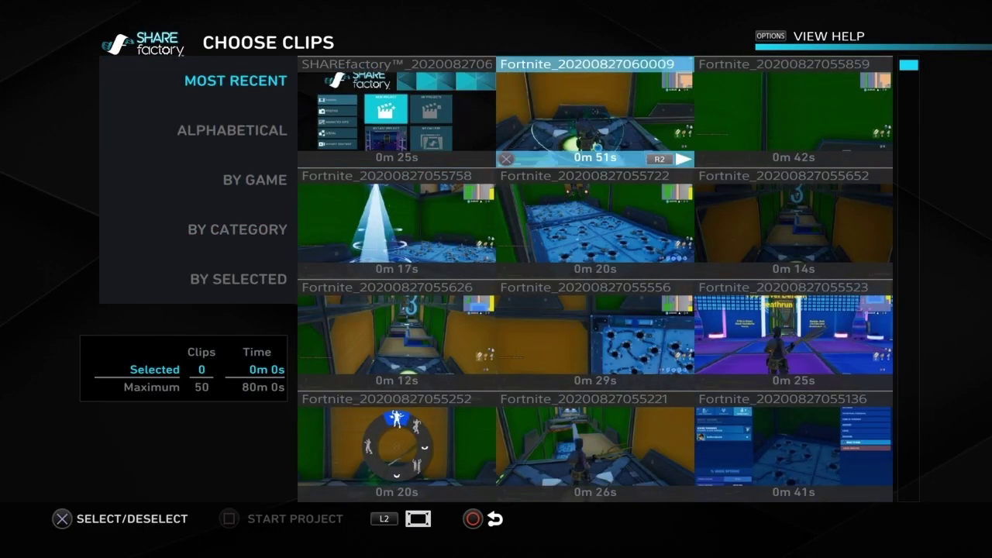
pyautogui.press('Return')
pyautogui.press('space')
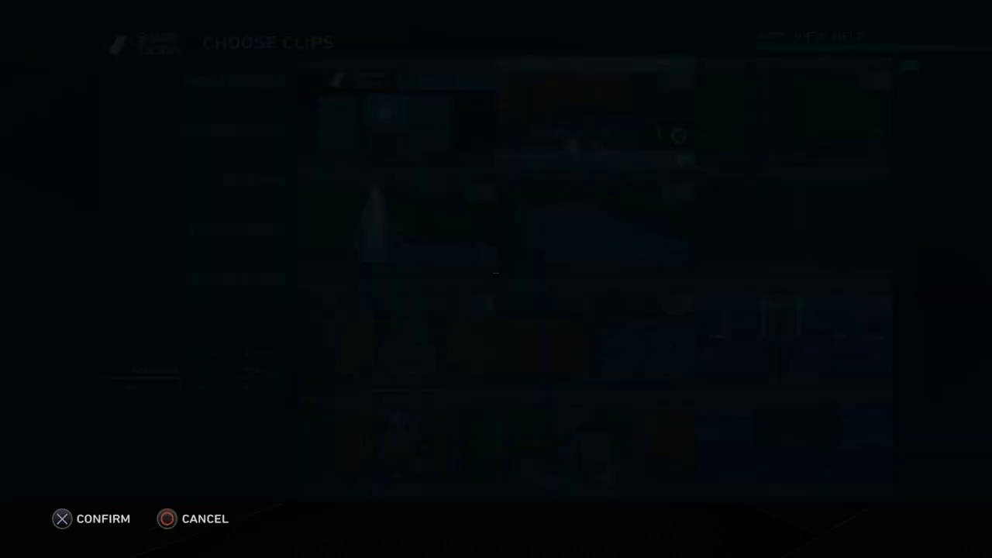
pyautogui.press('Return')
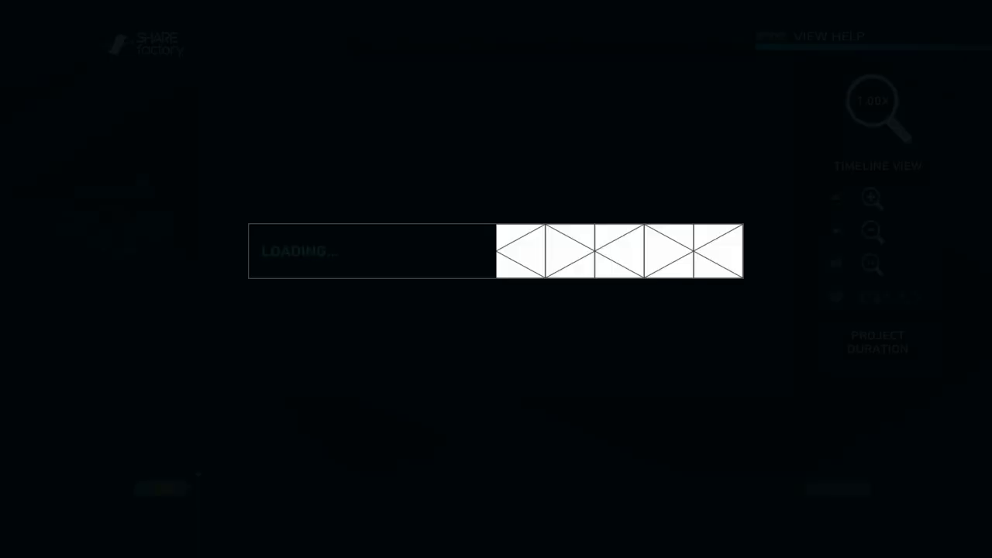
# Scrub through the Fortnite clip on the timeline and preview it up to about 0m 40s.
pyautogui.press('End')
pyautogui.press('Left')
pyautogui.press('Right')
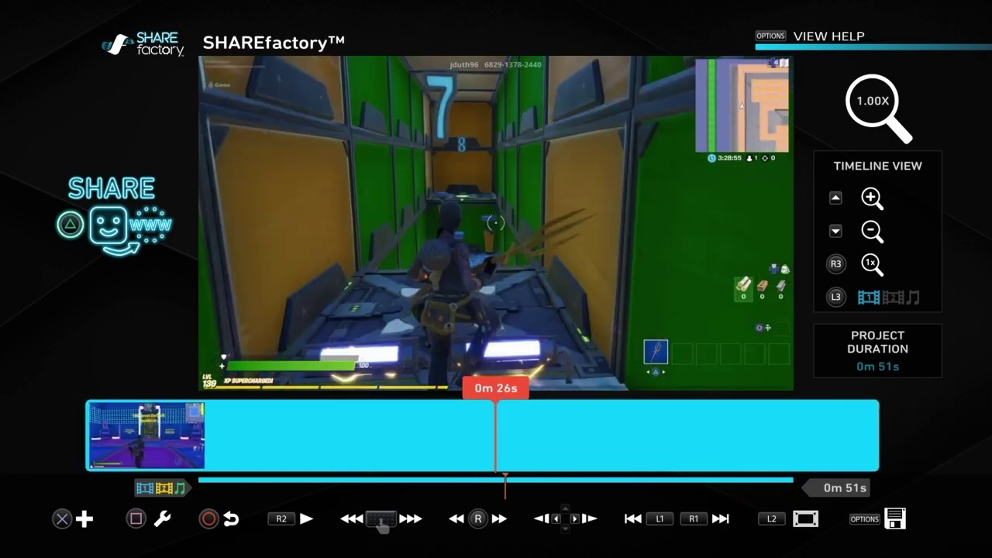
pyautogui.press('Right')
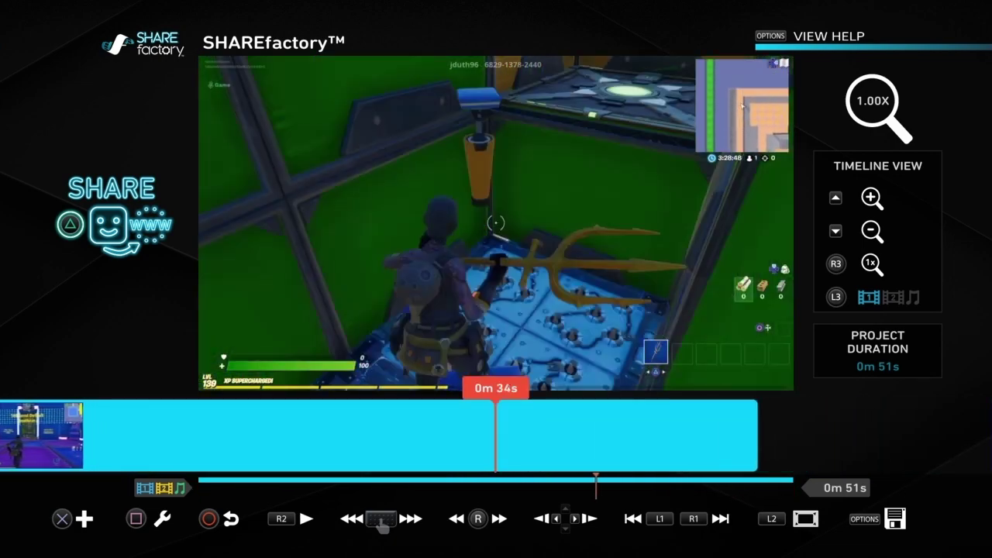
pyautogui.press('space')
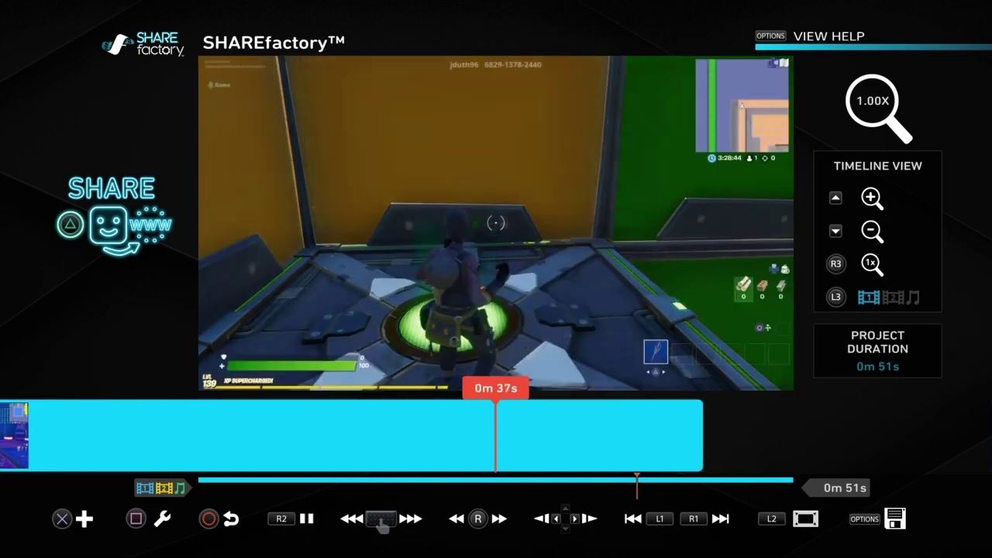
pyautogui.press('space')
pyautogui.press('space')
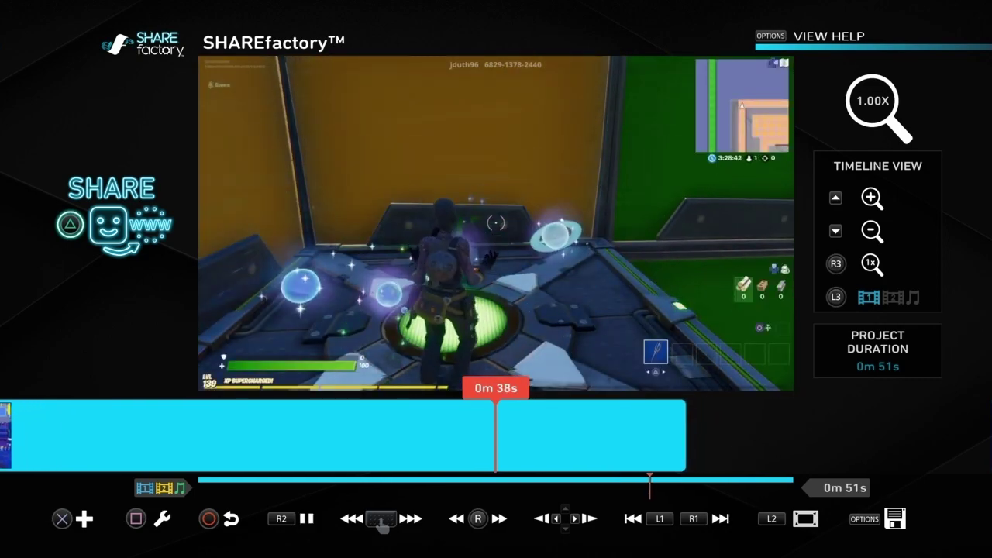
pyautogui.press('space')
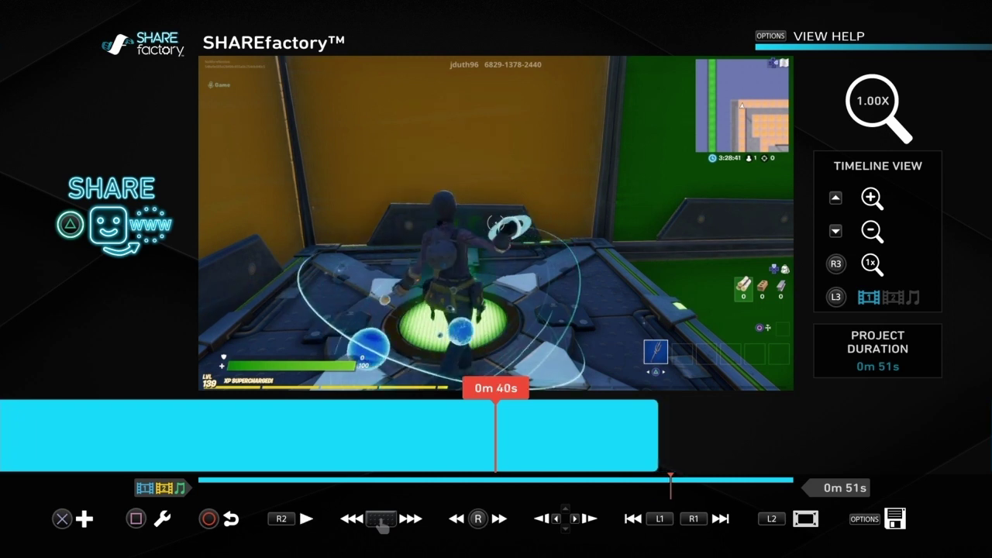
# Return to the start of the project at 0m 0s and begin adding an existing clip to Track 2.
pyautogui.press('Home')
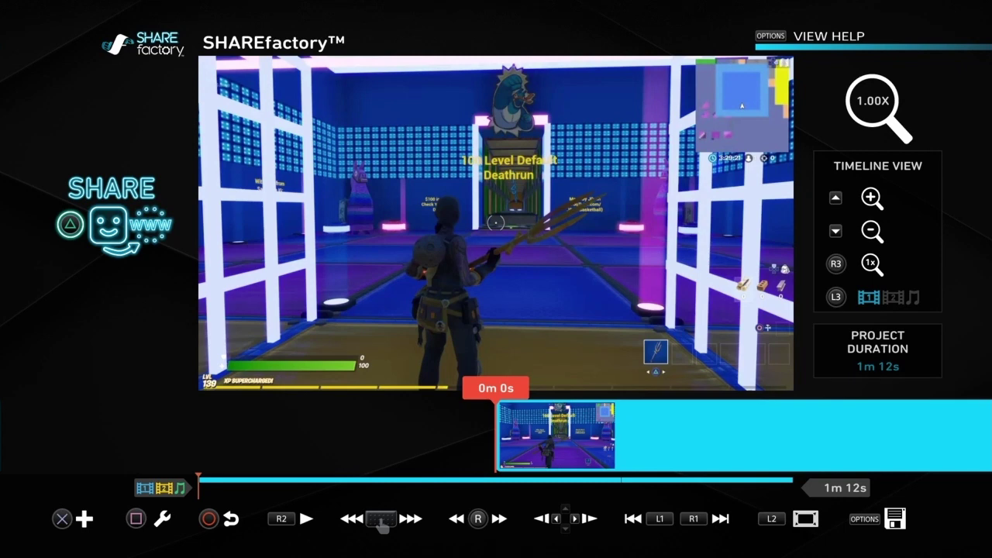
pyautogui.press('Return')
pyautogui.press('Return')
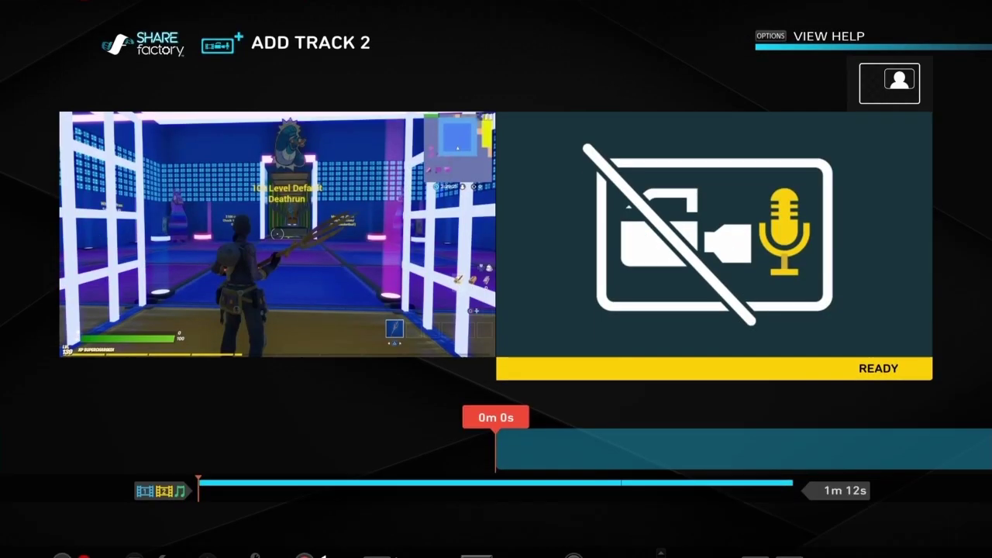
pyautogui.press('Return')
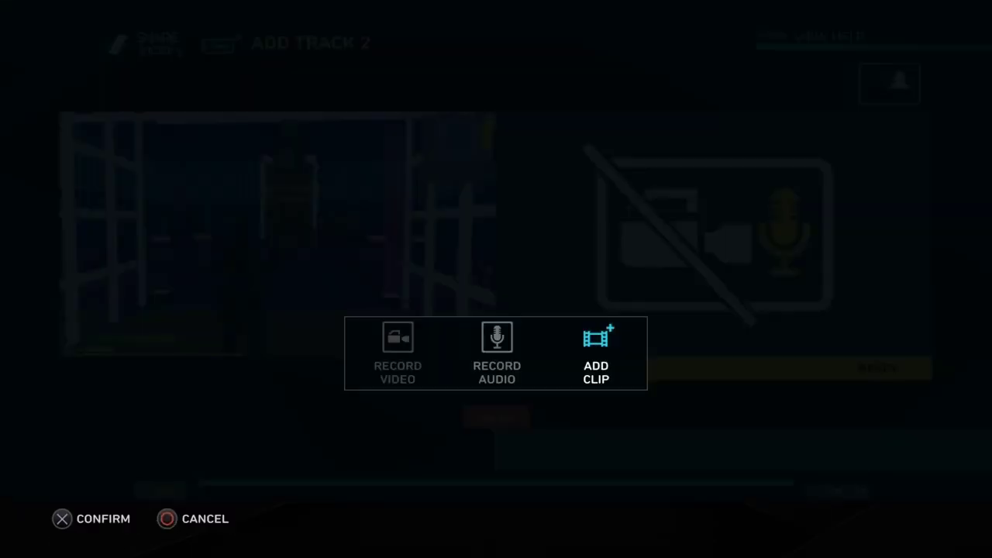
pyautogui.press('Return')
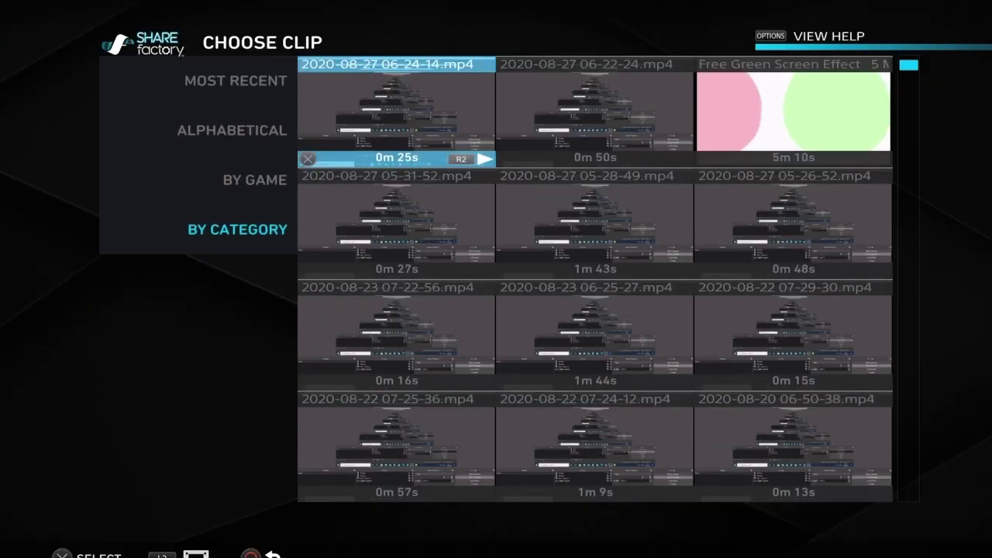
# Sort the available clips by category, showing only imported videos.
pyautogui.press('Right')
pyautogui.press('Right')
pyautogui.press('Left')
pyautogui.press('Left')
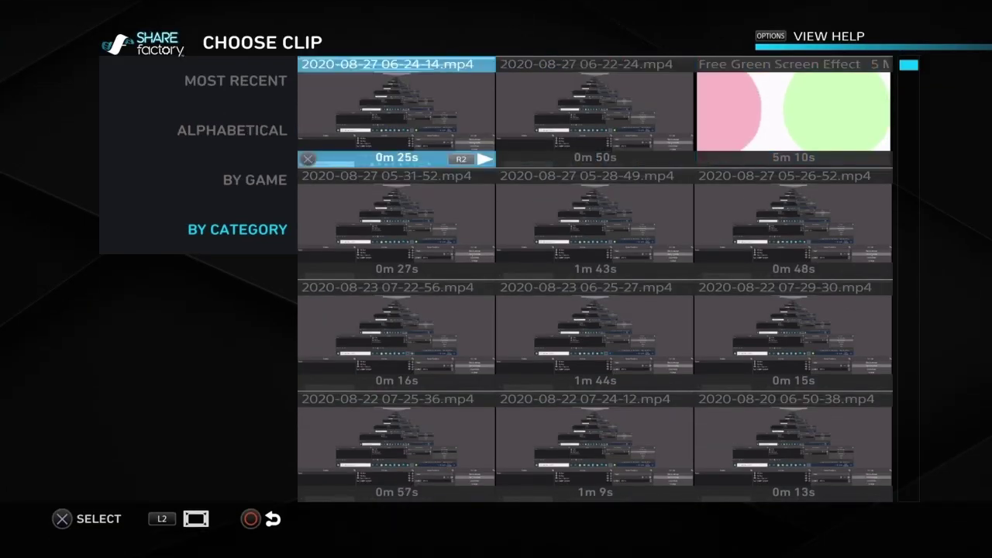
pyautogui.press('Left')
pyautogui.press('Up')
pyautogui.press('Up')
pyautogui.press('Up')
pyautogui.press('Down')
pyautogui.press('Down')
pyautogui.press('Down')
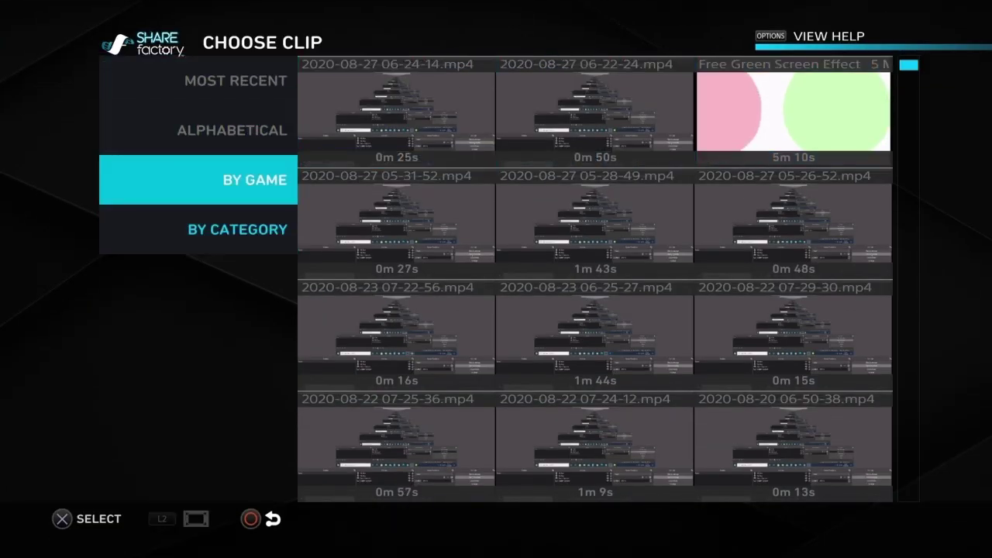
pyautogui.press('Return')
pyautogui.press('Down')
pyautogui.press('Down')
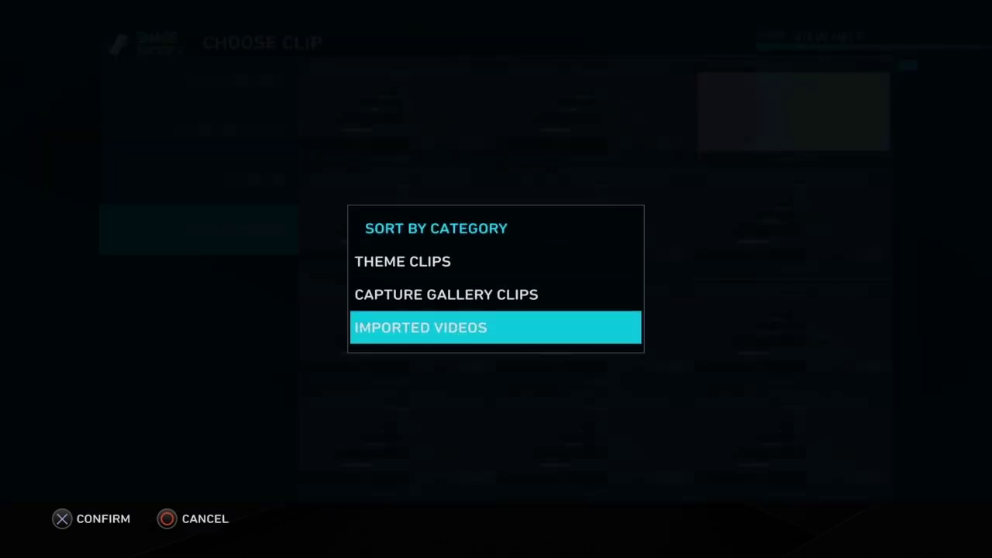
pyautogui.press('Return')
# Add the 5m 10s clip Free Green Screen Effect to Track 2.
pyautogui.press('Right')
pyautogui.press('Right')
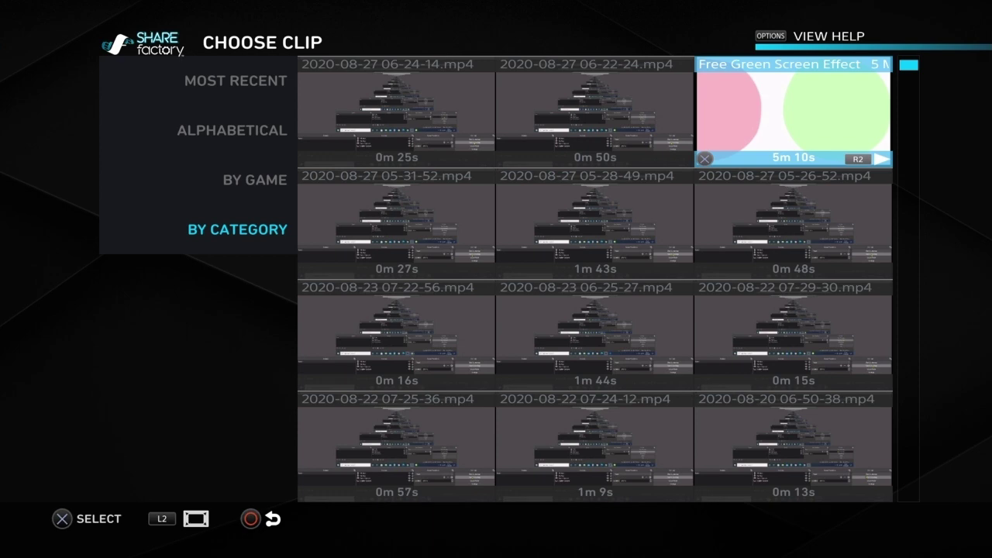
pyautogui.press('Return')
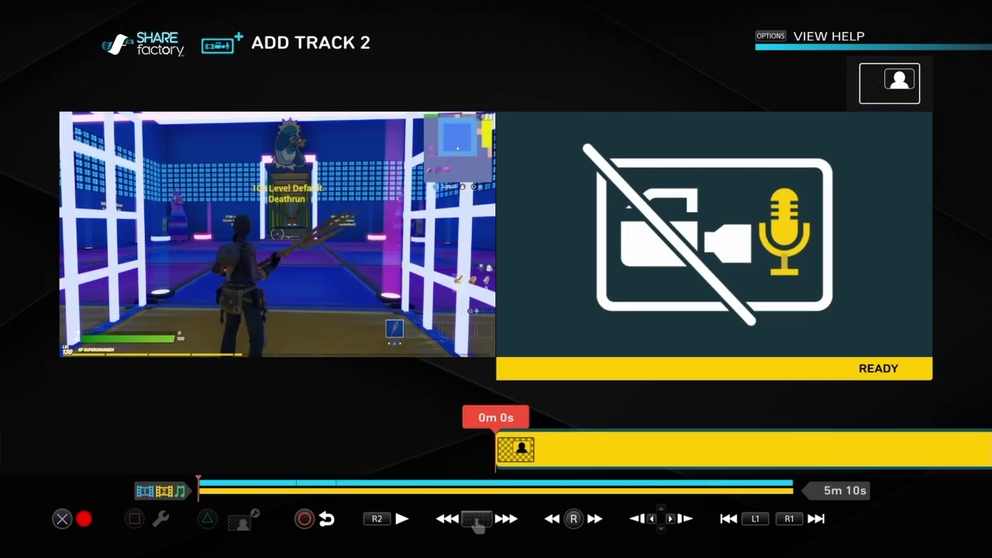
# Play the green screen clip and step back to find where its intro ends, around 0m 3s.
pyautogui.press('space')
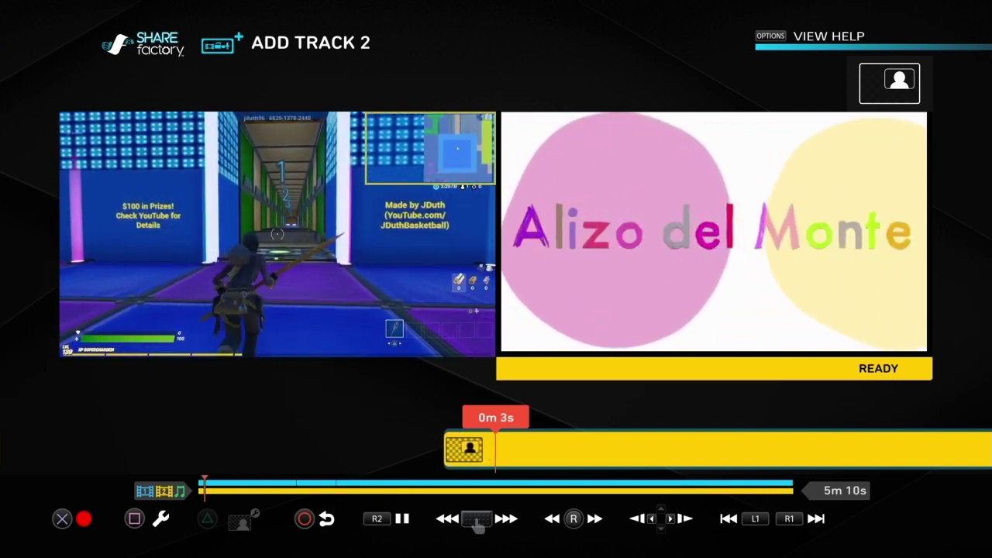
pyautogui.press('space')
pyautogui.press('Left')
pyautogui.press('Left')
pyautogui.press('Left')
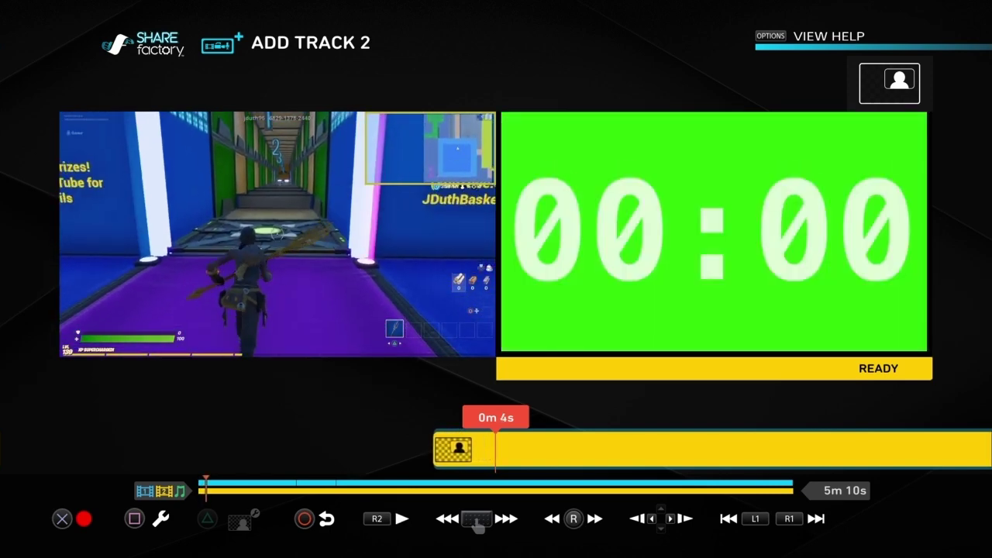
pyautogui.press('Left')
pyautogui.press('Left')
pyautogui.press('Left')
pyautogui.press('Left')
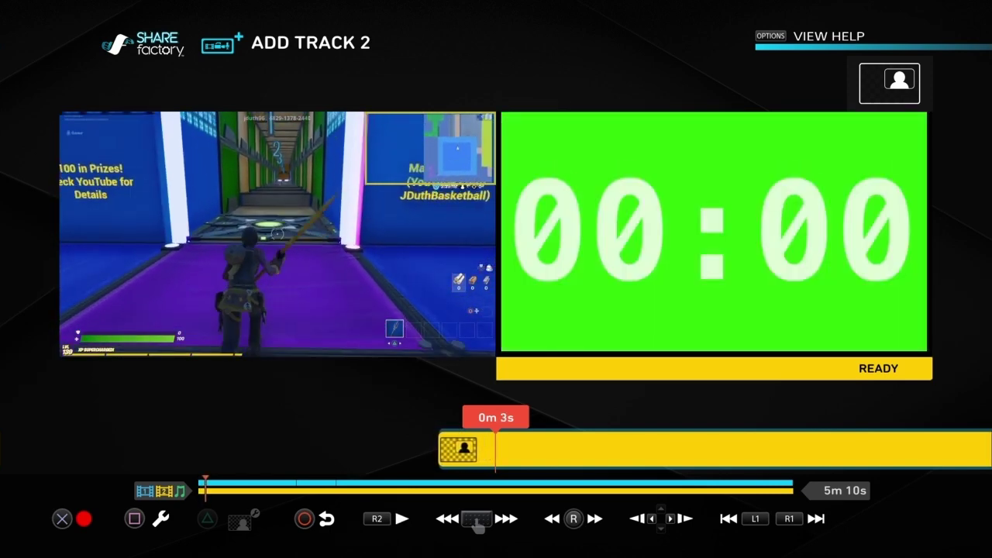
pyautogui.press('Left')
pyautogui.press('Left')
pyautogui.press('Left')
pyautogui.press('Left')
pyautogui.press('Left')
pyautogui.press('Left')
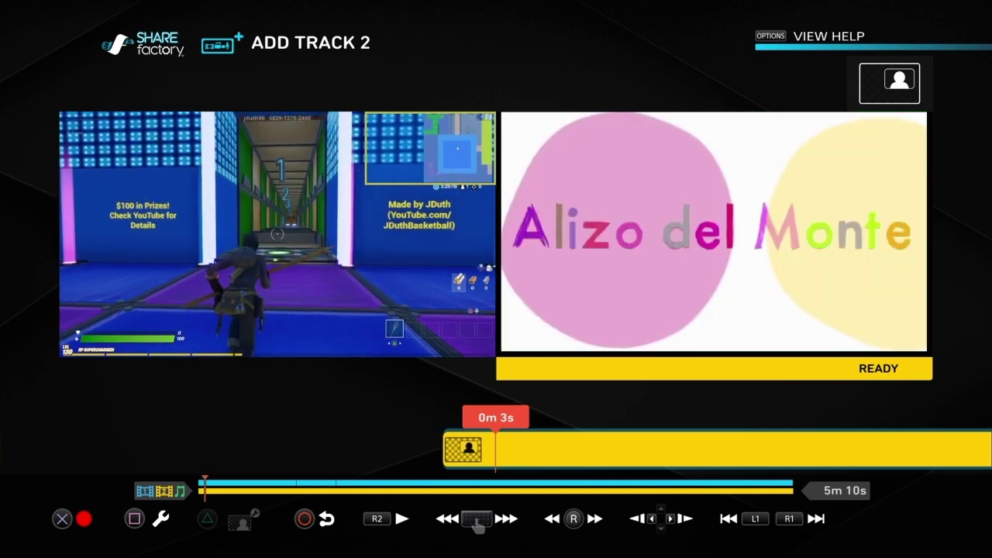
# Split the Track 2 clip at about 0m 3s, where the green 00:00 timer first appears.
pyautogui.press('Right')
pyautogui.press('Right')
pyautogui.press('Right')
pyautogui.press('Right')
pyautogui.press('Right')
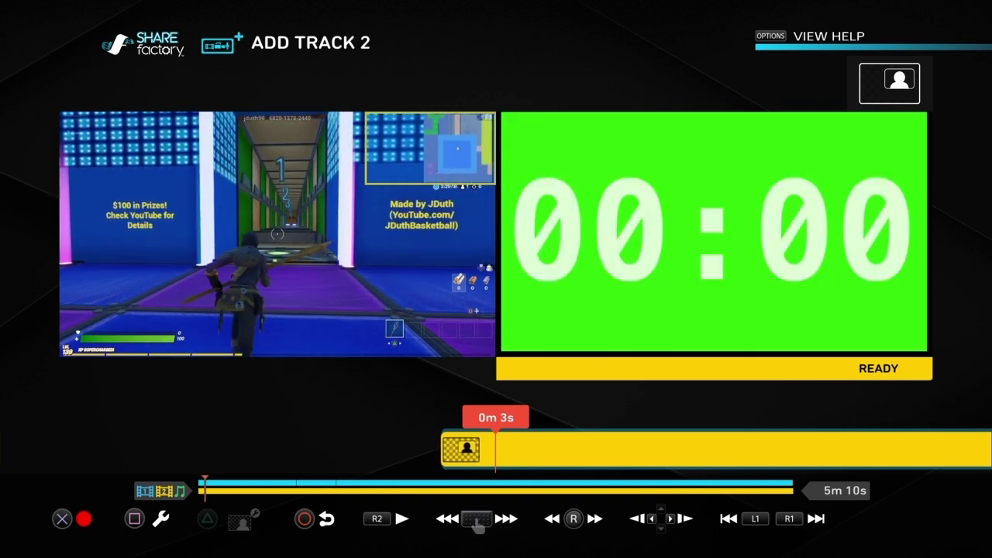
pyautogui.press('Right')
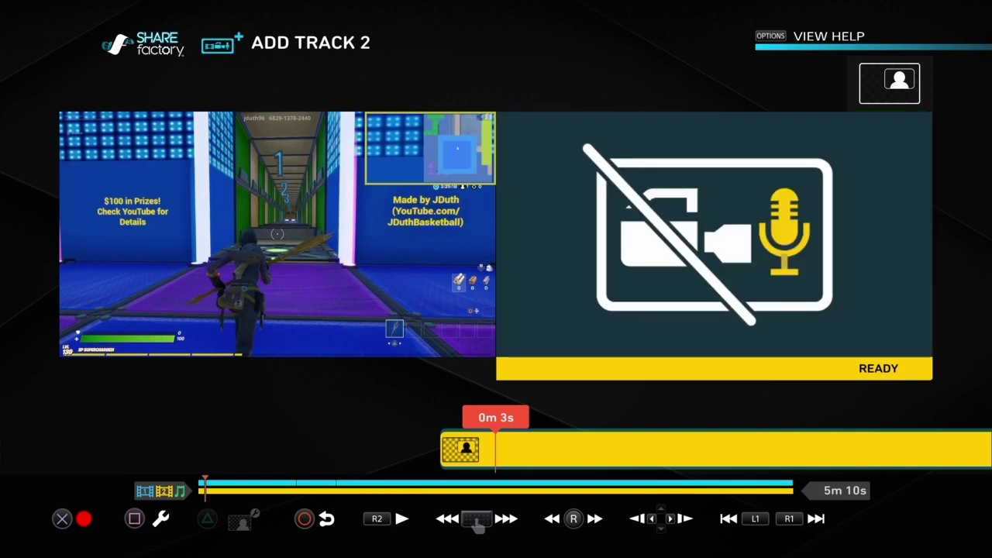
pyautogui.press('Return')
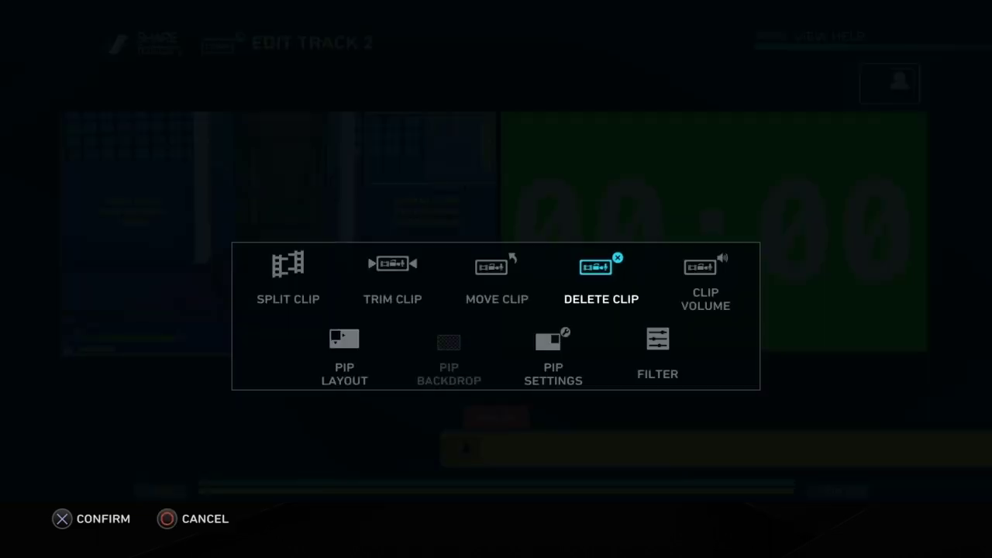
pyautogui.press('Left')
pyautogui.press('Return')
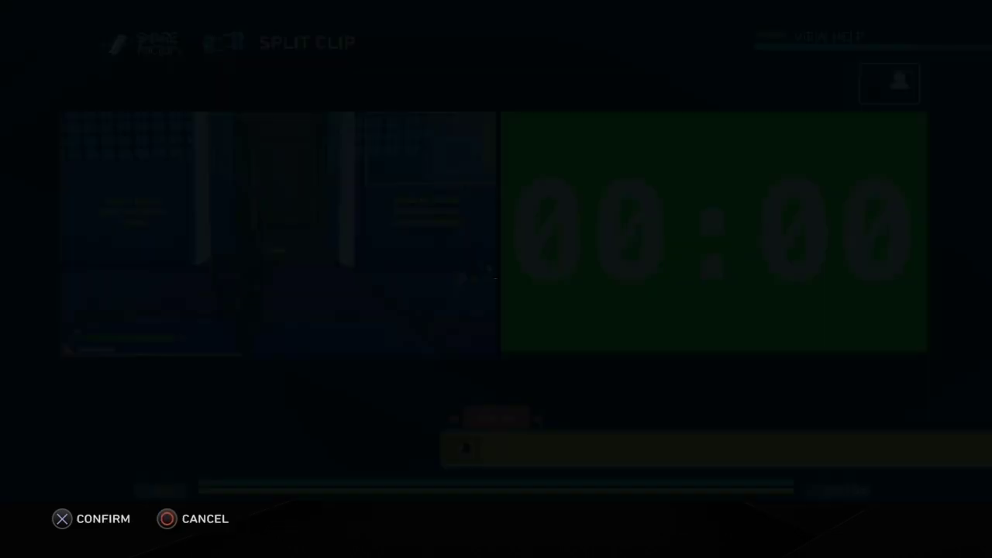
pyautogui.press('Return')
# Delete the intro segment before the split on Track 2.
pyautogui.press('Left')
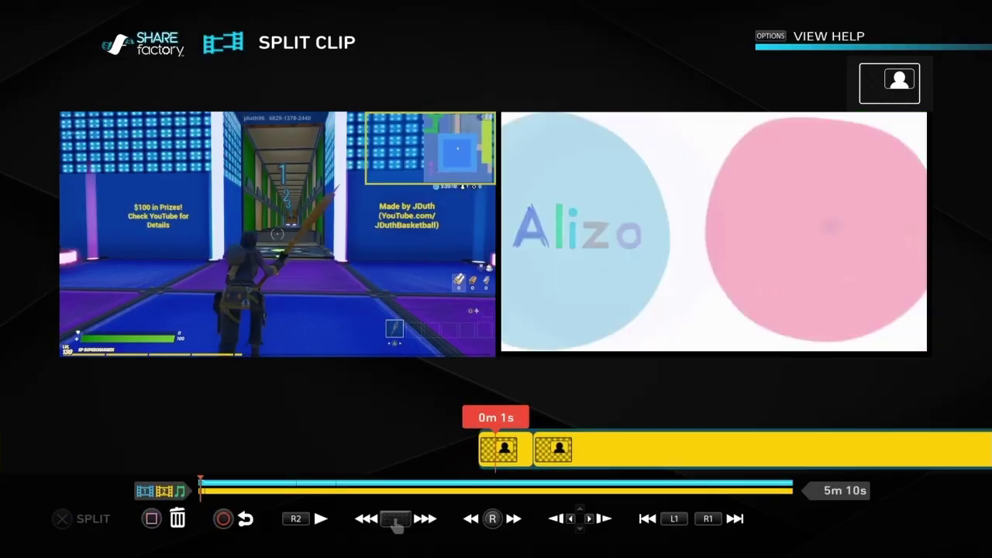
pyautogui.press('Delete')
pyautogui.press('Left')
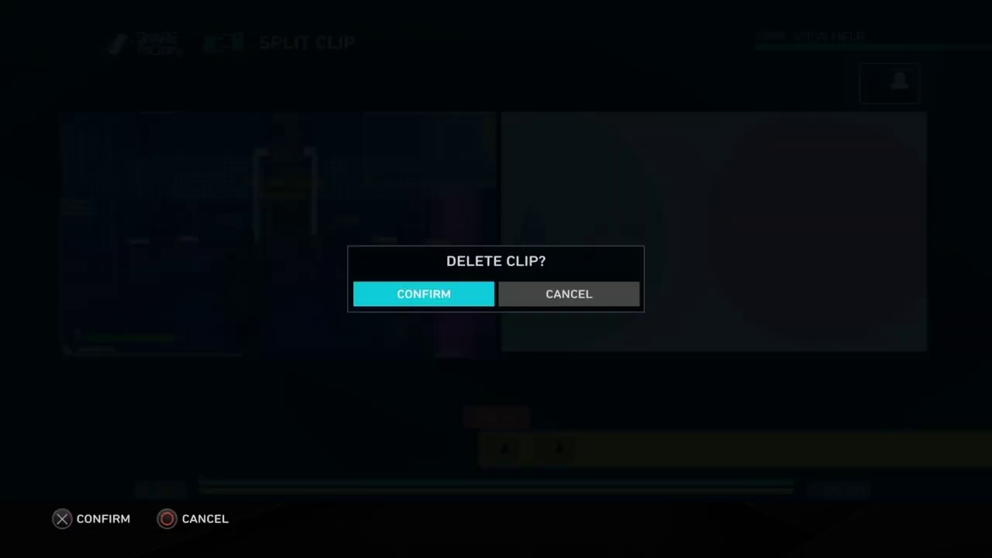
pyautogui.press('Return')
# Examine the opening frames of the remaining timer clip around 0m 3s to 0m 4s.
pyautogui.press('Right')
pyautogui.press('Right')
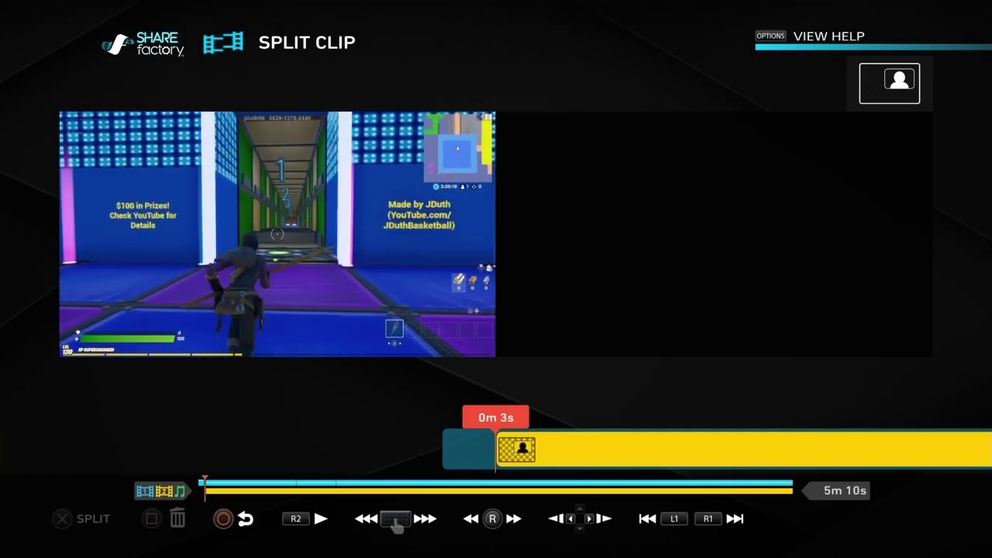
pyautogui.press('Right')
pyautogui.press('Right')
pyautogui.press('Right')
pyautogui.press('Right')
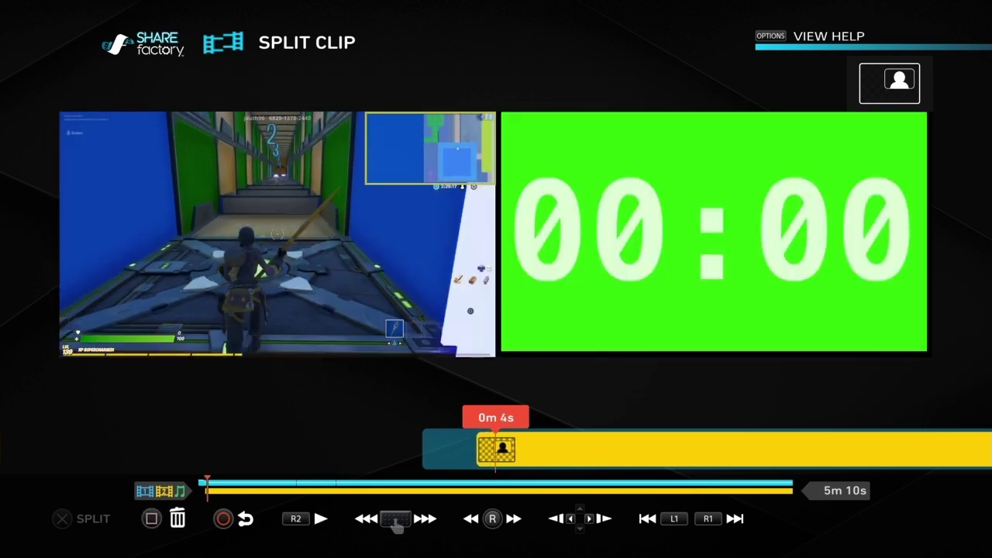
pyautogui.press('Left')
pyautogui.press('Right')
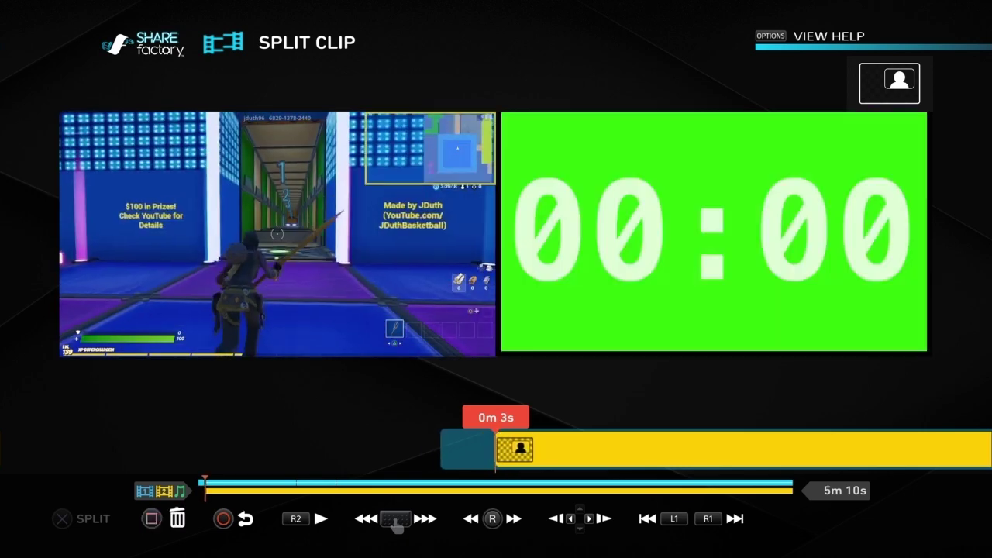
pyautogui.press('Right')
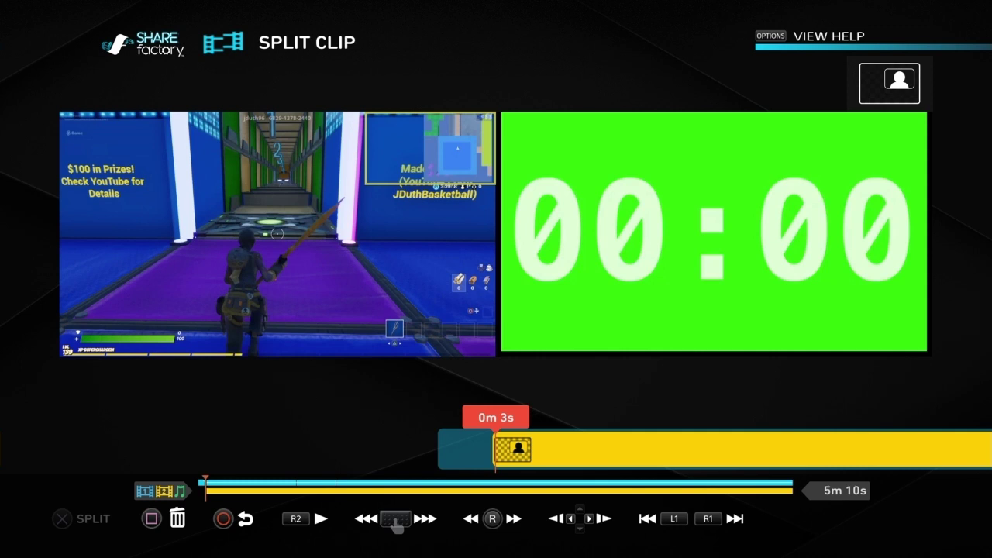
# Open Move Clip for the Track 2 timer clip and keep its position at 0m 3s.
pyautogui.press('Escape')
pyautogui.press('Return')
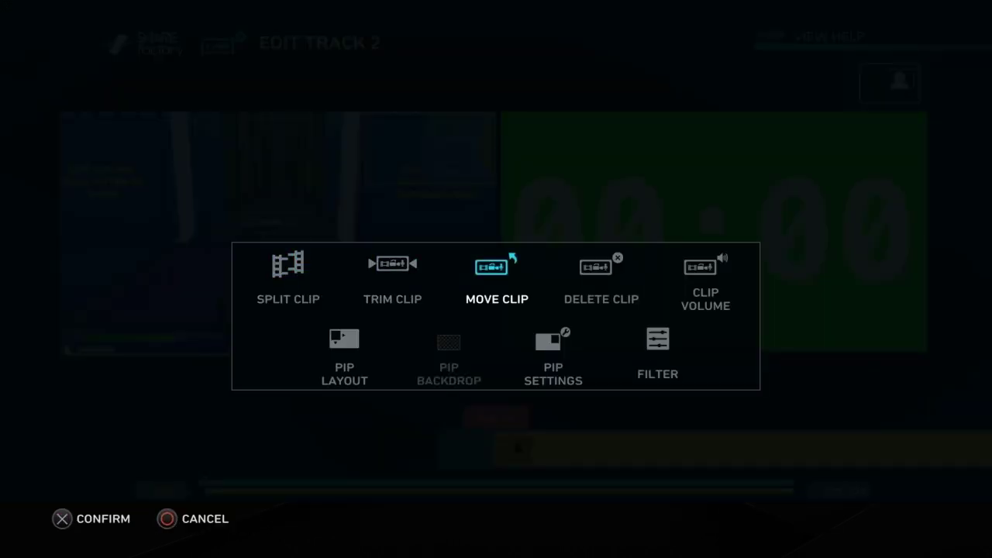
pyautogui.press('Return')
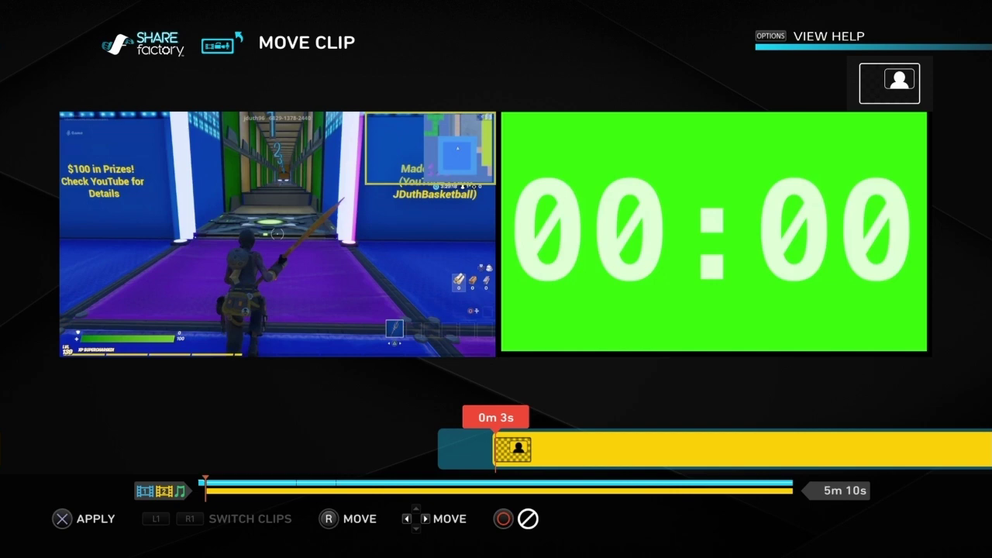
pyautogui.press('Return')
# Split the Track 2 timer clip at about 1m 7s, during the Thanks for watching outro.
pyautogui.press('End')
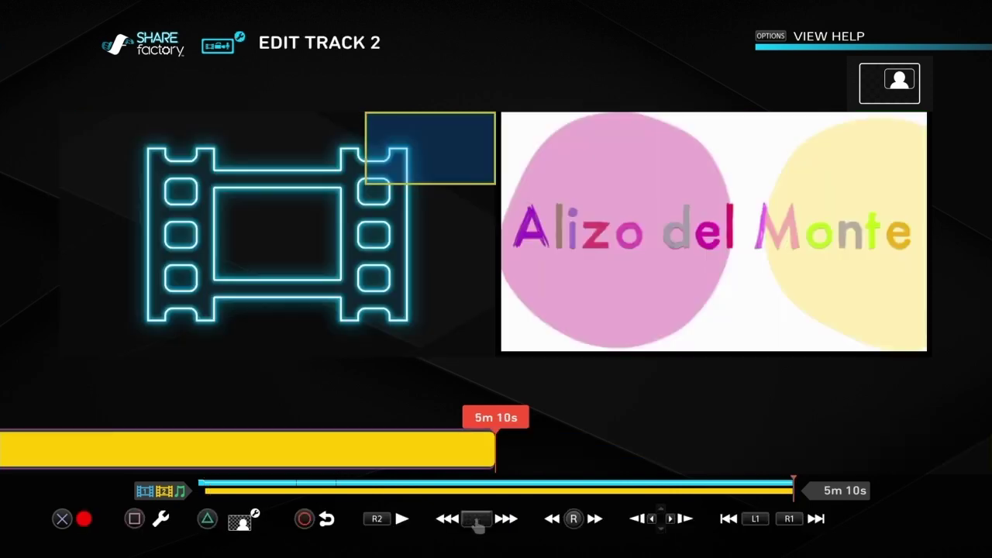
pyautogui.press('Left')
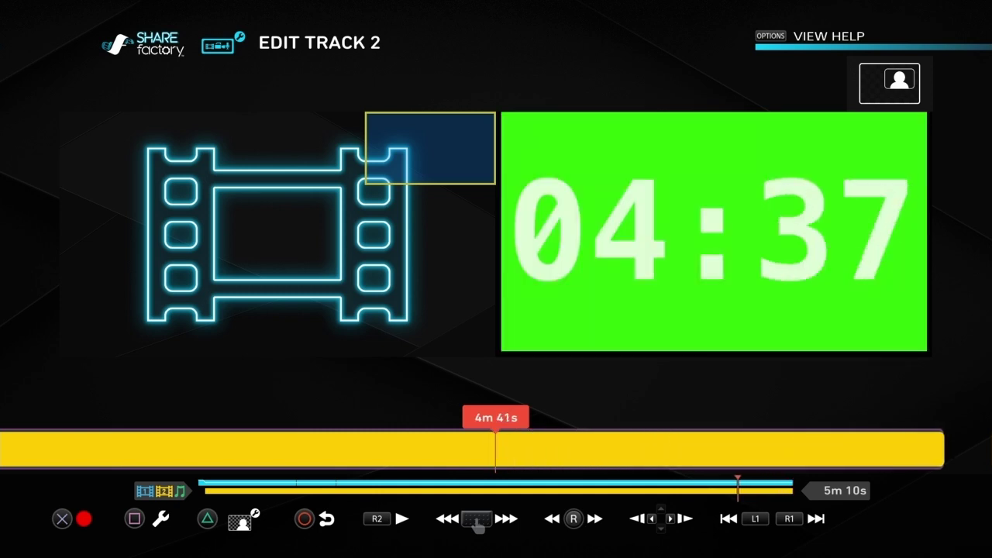
pyautogui.press('Left')
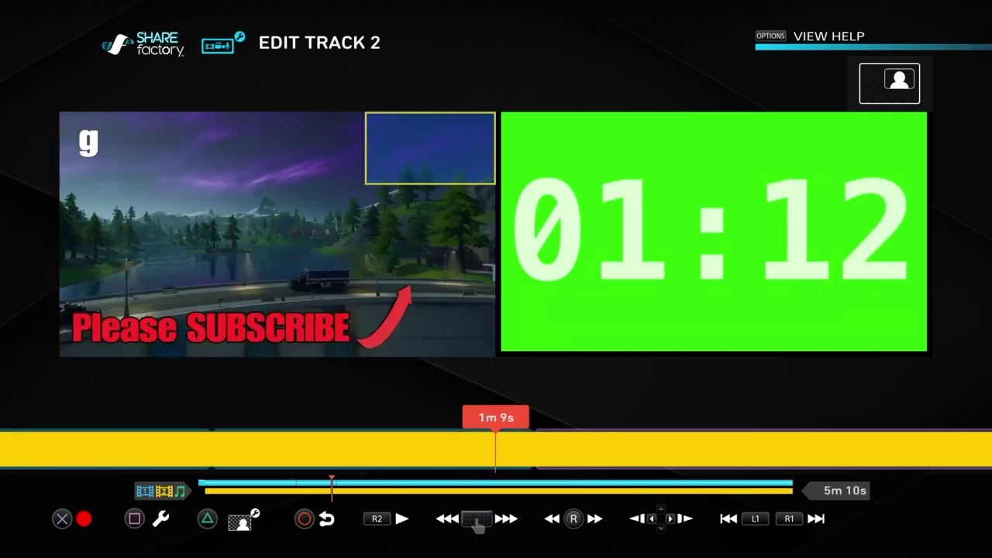
pyautogui.press('Left')
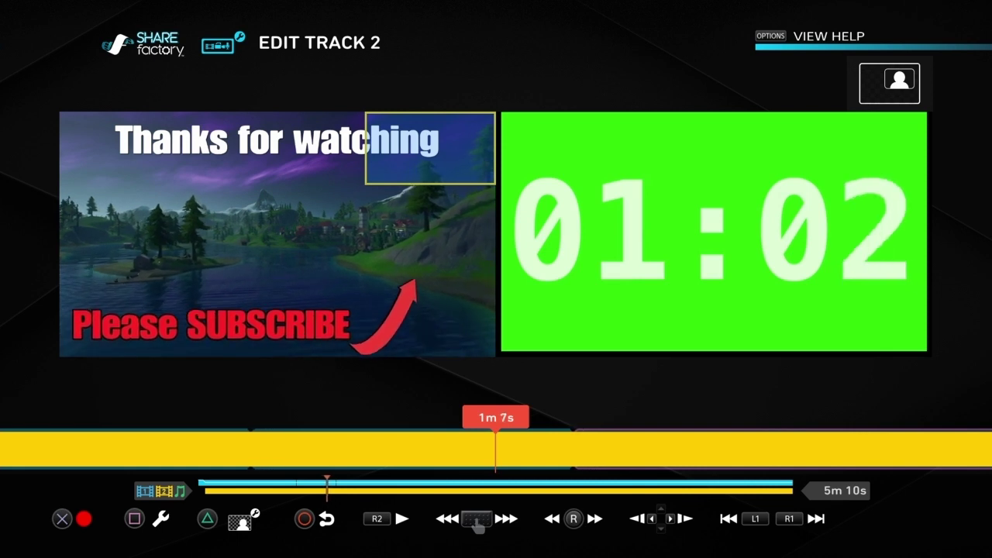
pyautogui.press('square')
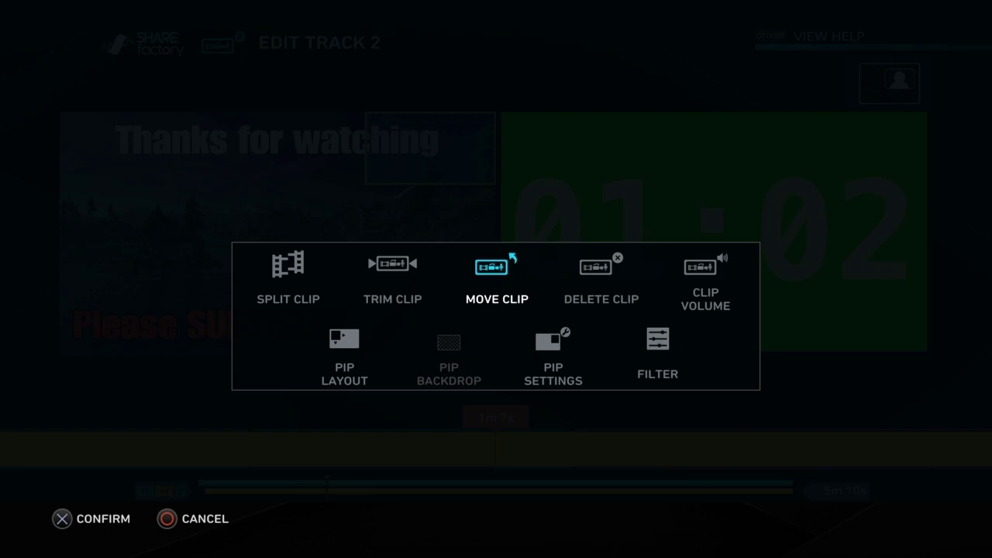
pyautogui.press('Return')
pyautogui.press('Return')
pyautogui.press('Left')
pyautogui.press('Return')
# Delete the leftover timer segment after the split so Track 2 ends within the gameplay video.
pyautogui.press('Delete')
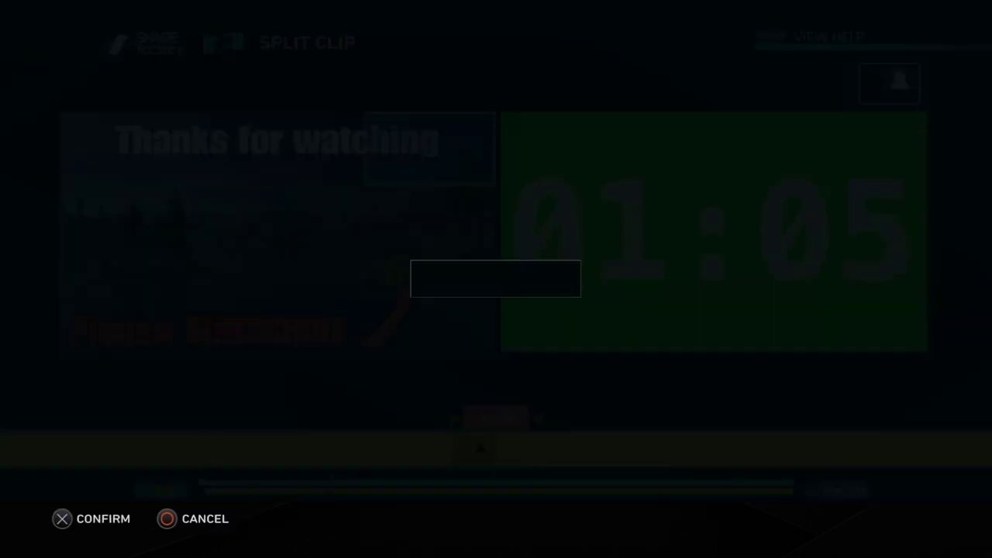
pyautogui.press('Left')
pyautogui.press('Return')
# Go back to the start of the trimmed timer clip at 0m 3s on Track 2.
pyautogui.press('Left')
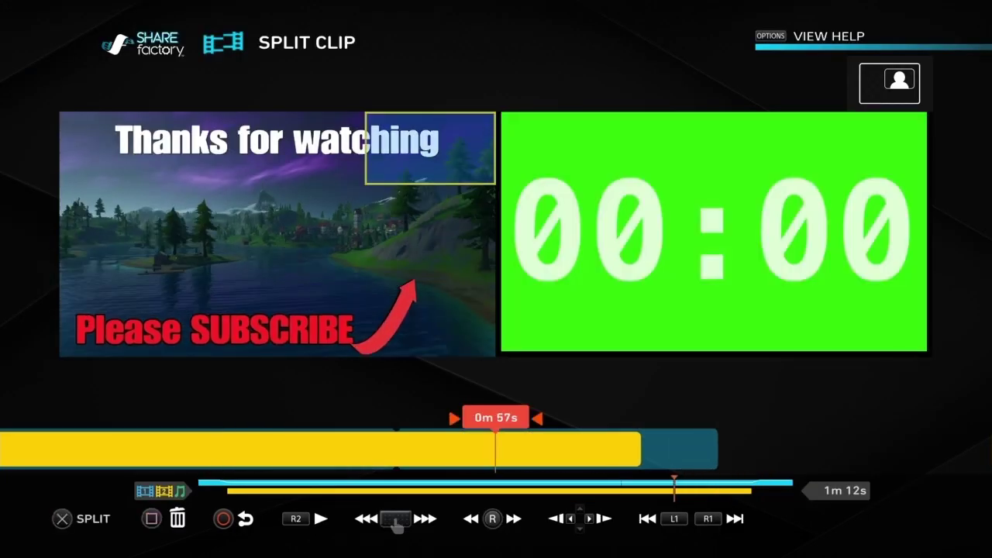
pyautogui.press('Left')
pyautogui.press('Right')
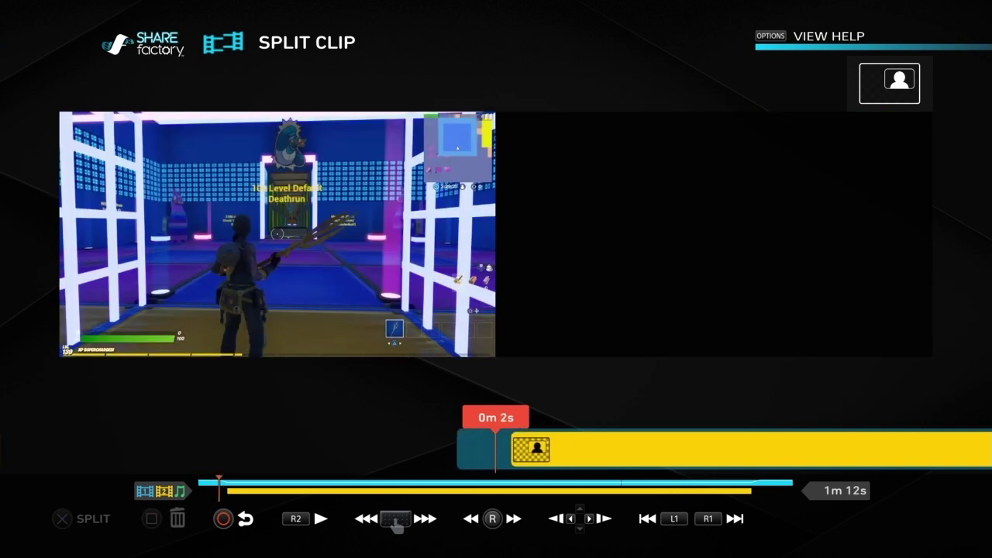
pyautogui.press('Left')
pyautogui.press('Left')
pyautogui.press('Left')
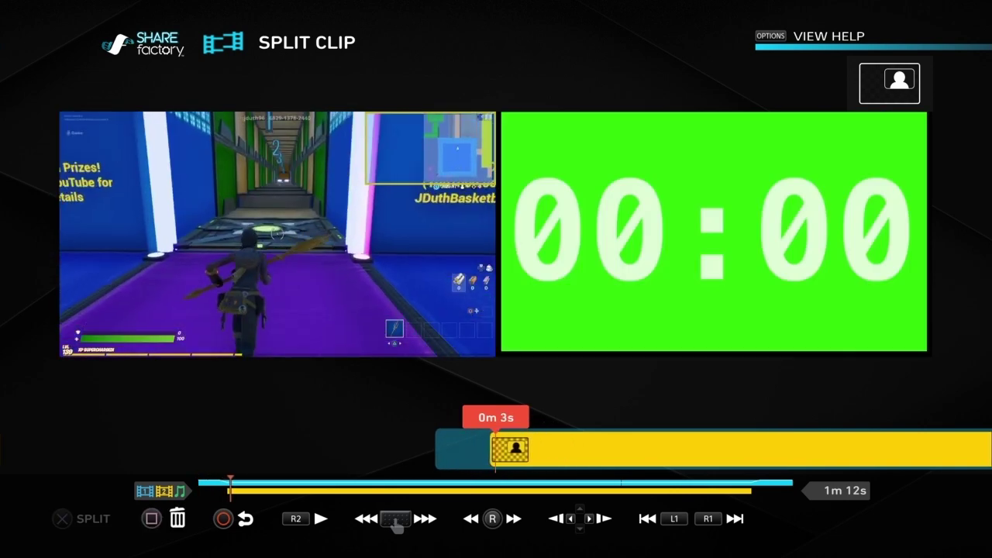
pyautogui.press('Left')
pyautogui.press('Left')
pyautogui.press('Left')
pyautogui.press('Left')
pyautogui.press('Left')
pyautogui.press('Left')
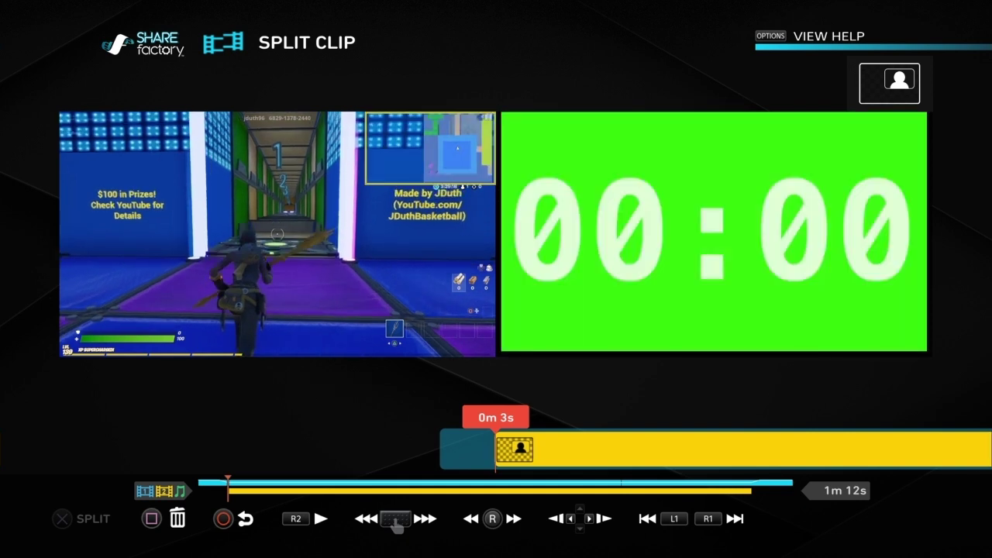
# Leave Split Clip and move the Track 2 timer clip to start at 0m 4s, as the player reaches the launch pad.
pyautogui.press('Escape')
pyautogui.press('Return')
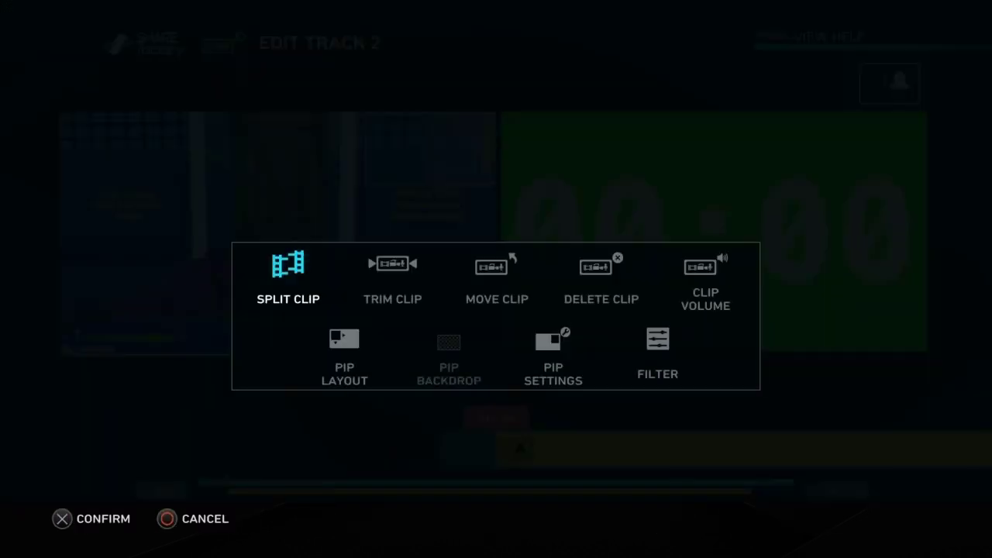
pyautogui.press('Return')
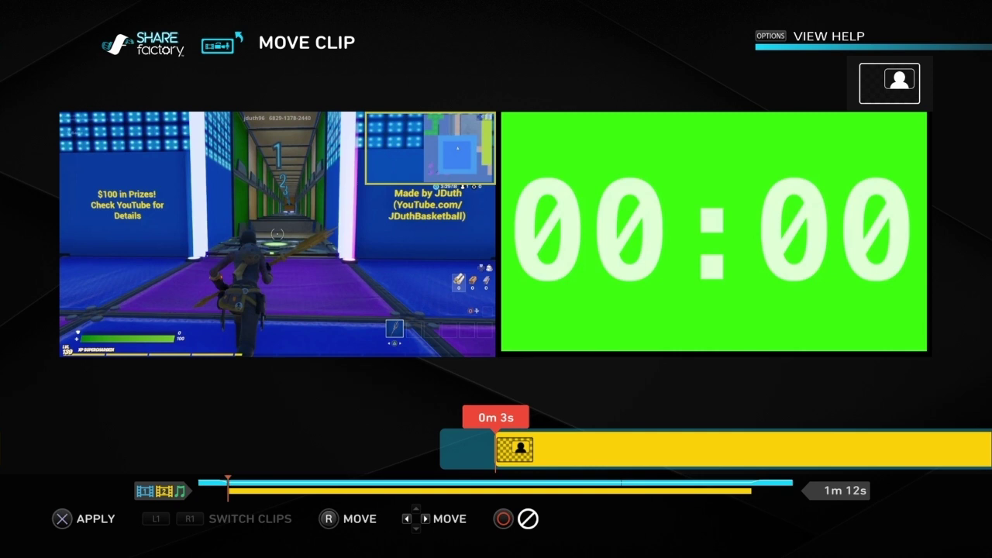
pyautogui.press('Right')
pyautogui.press('Right')
pyautogui.press('Right')
pyautogui.press('Right')
pyautogui.press('Right')
pyautogui.press('Right')
pyautogui.press('Right')
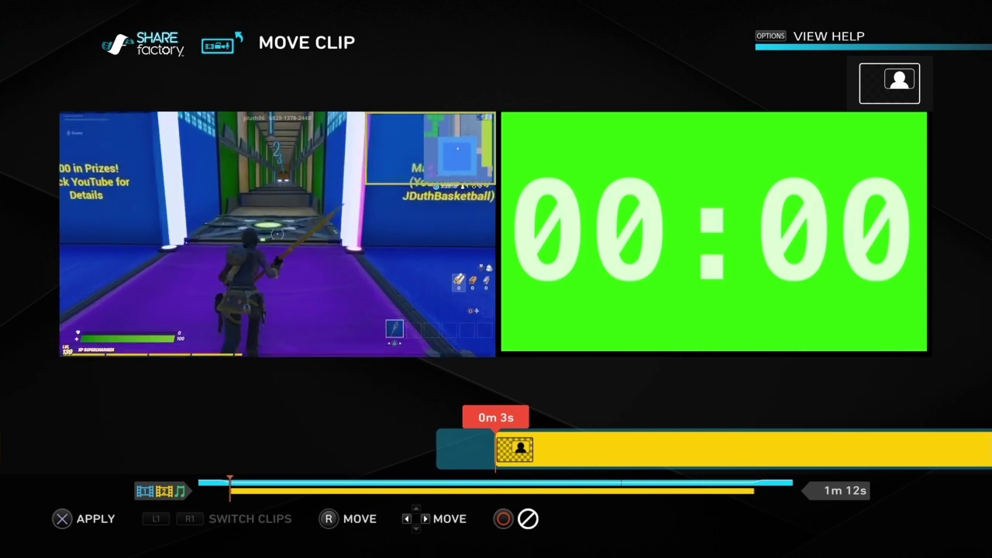
pyautogui.press('Right')
pyautogui.press('Right')
pyautogui.press('Right')
pyautogui.press('Right')
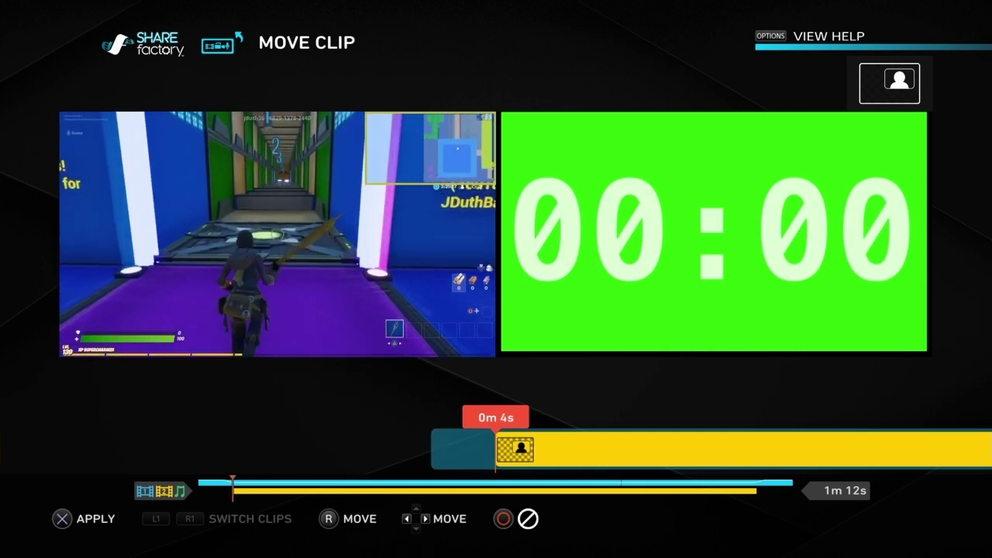
pyautogui.press('Right')
pyautogui.press('Right')
pyautogui.press('Right')
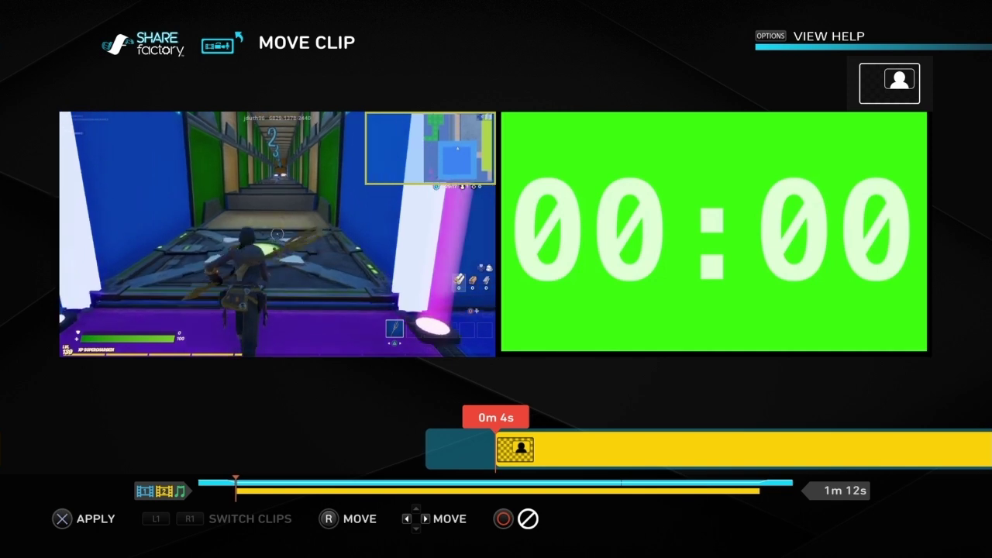
pyautogui.press('Right')
pyautogui.press('Right')
pyautogui.press('Right')
pyautogui.press('Right')
pyautogui.press('Right')
pyautogui.press('Right')
pyautogui.press('Right')
pyautogui.press('Right')
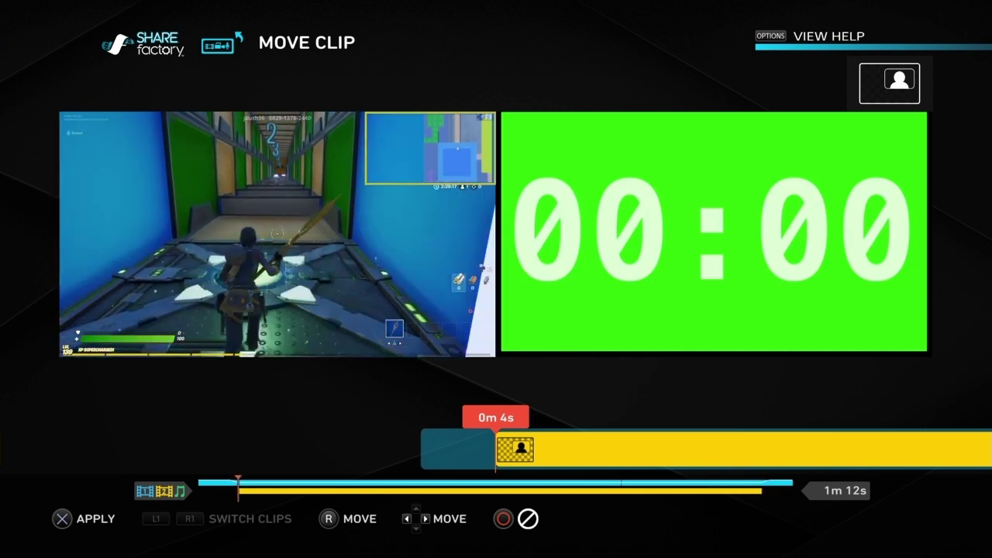
pyautogui.press('Return')
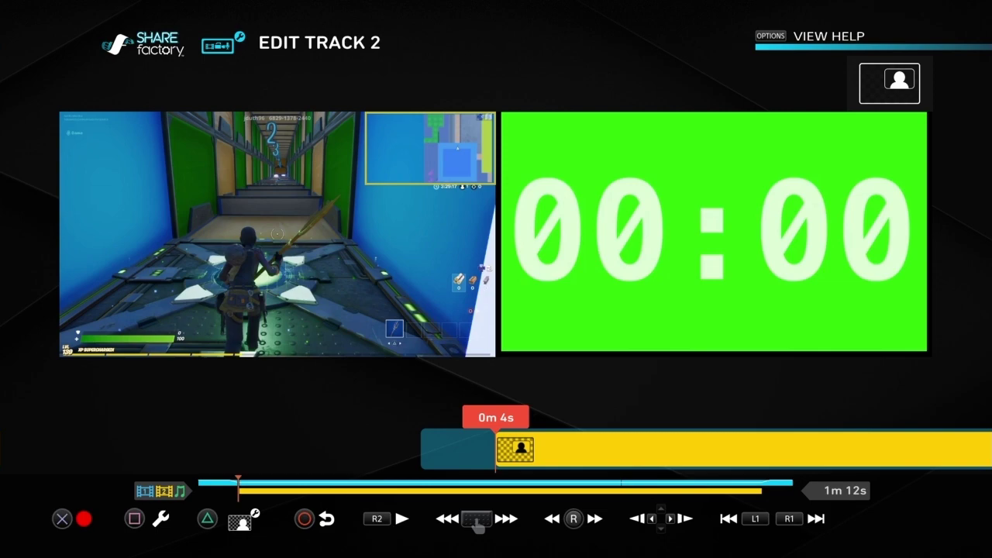
# Return to the main timeline and play the gameplay from 0m 4s to 0m 7s to check the timer's start.
pyautogui.press('Escape')
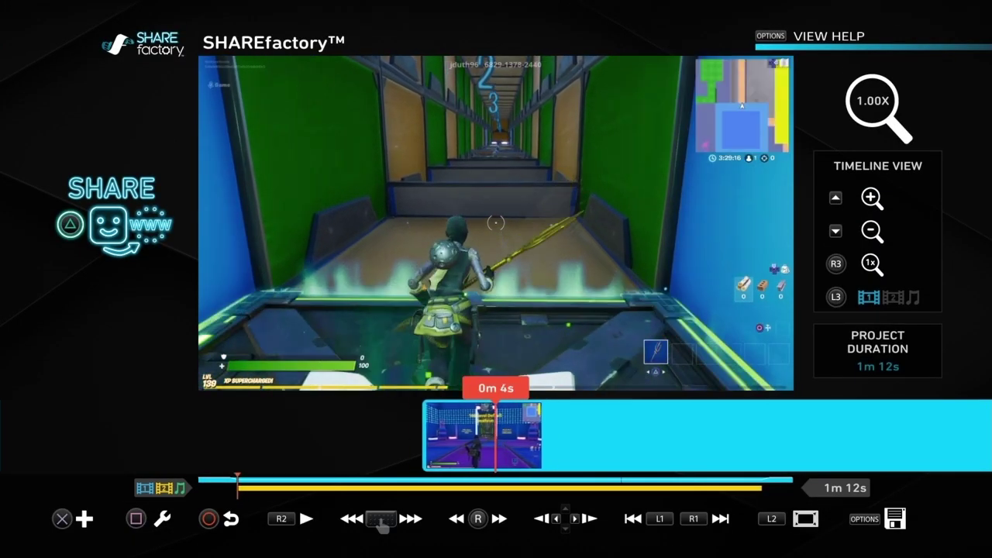
pyautogui.press('space')
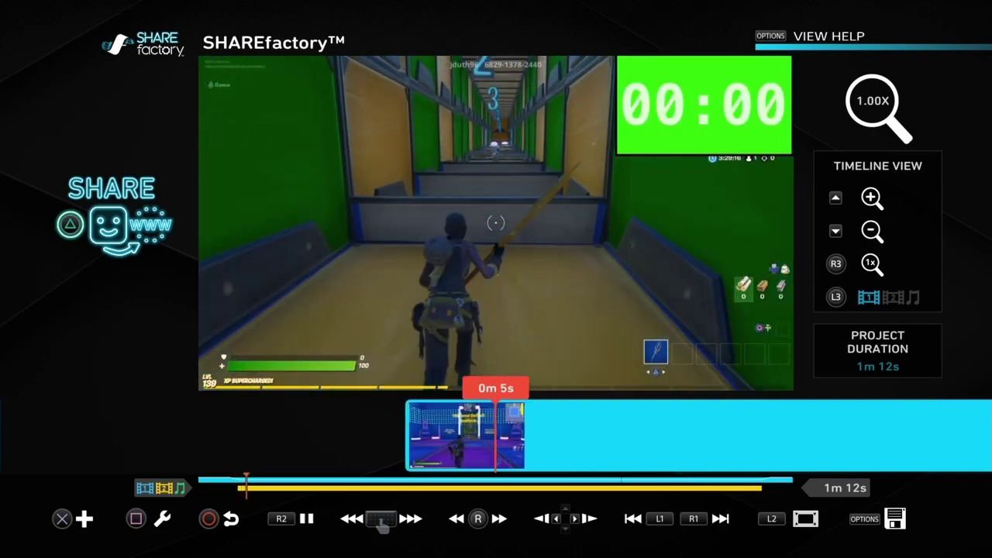
pyautogui.press('space')
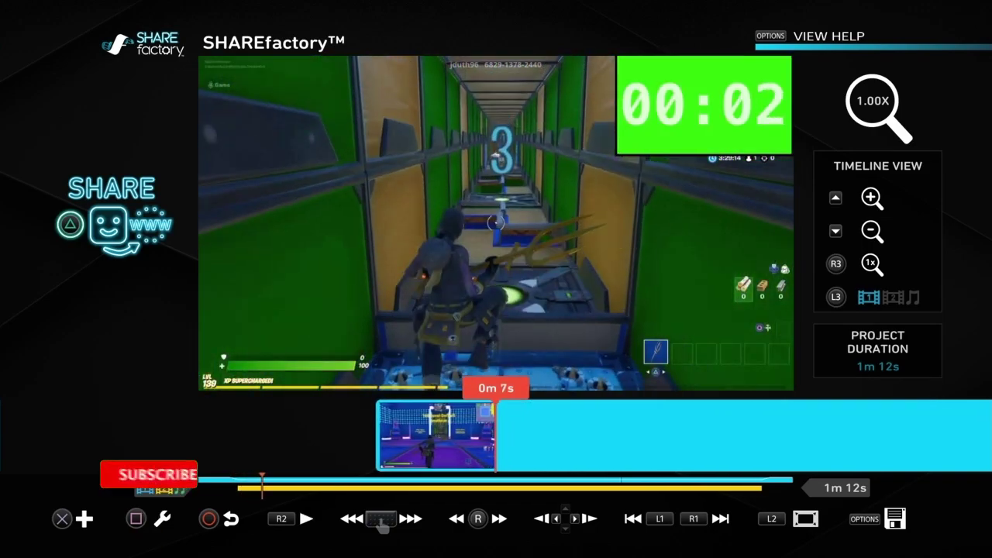
# Reopen Edit Track 2 and set the timer clip's PIP layout to Bottom Left.
pyautogui.press('s')
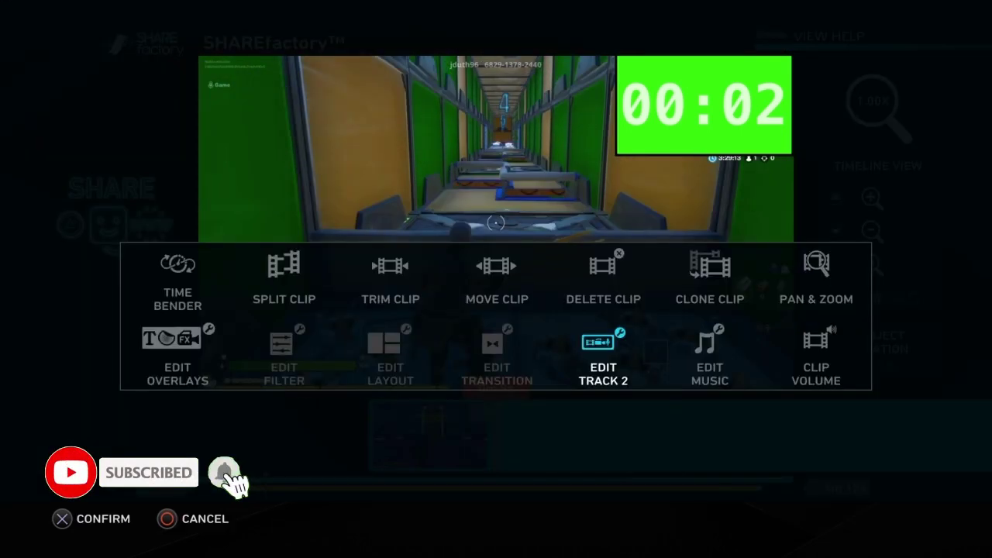
pyautogui.press('Return')
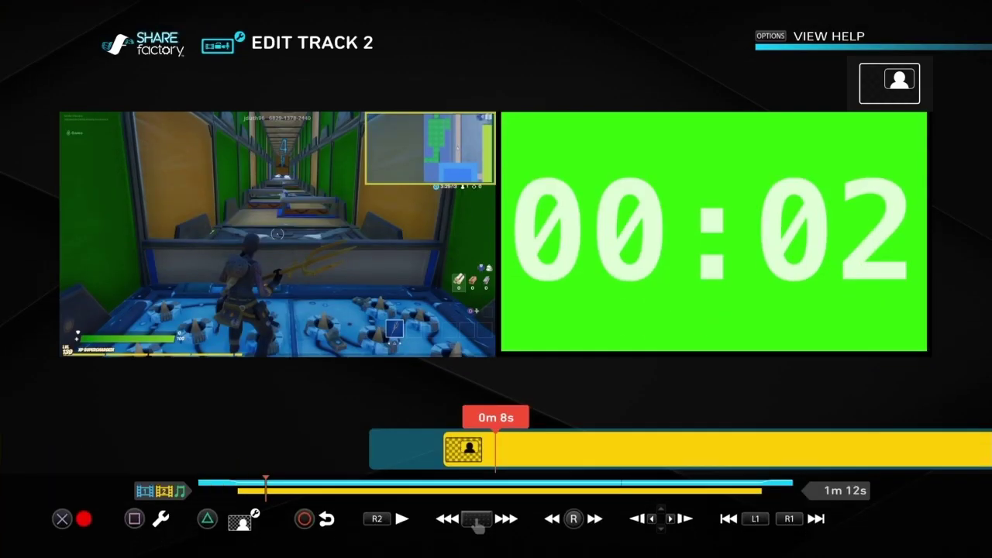
pyautogui.press('Return')
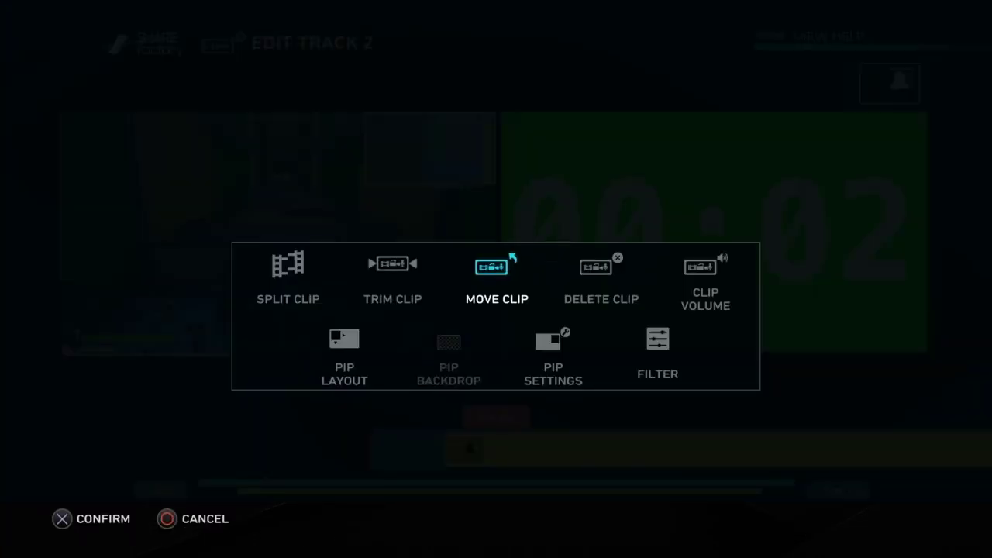
pyautogui.press('Return')
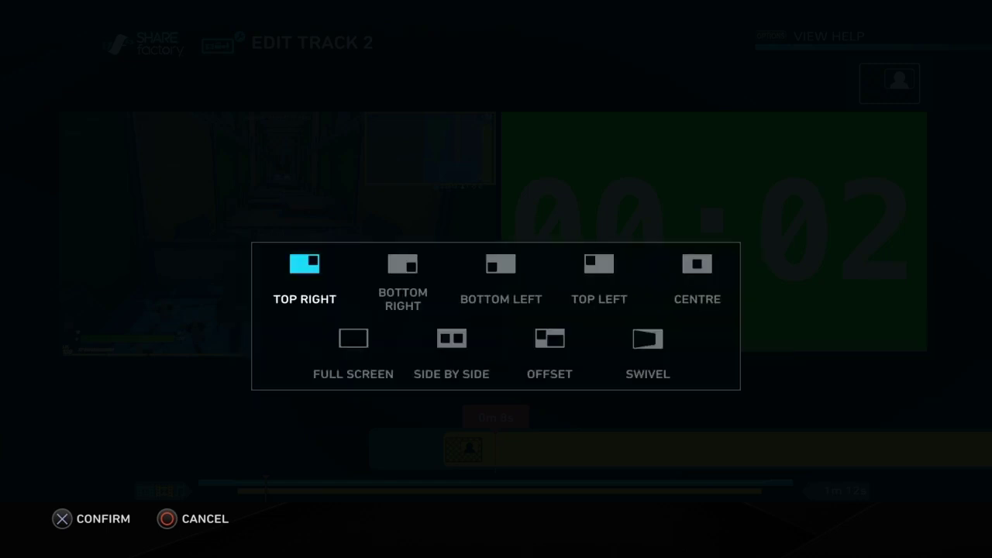
pyautogui.press('Return')
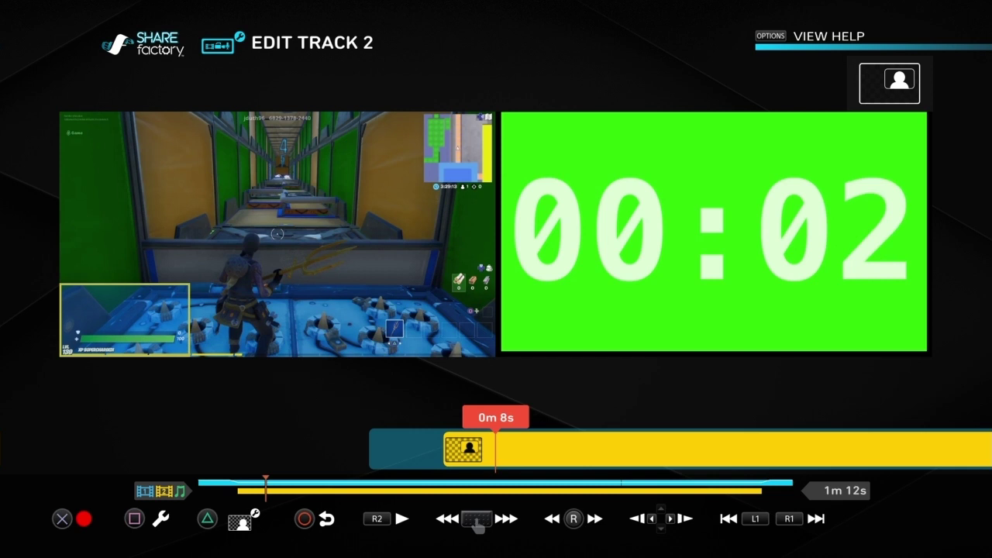
# Review the timer clip's PIP settings for shadow, frame and frame colour, leaving them as they are.
pyautogui.press('Return')
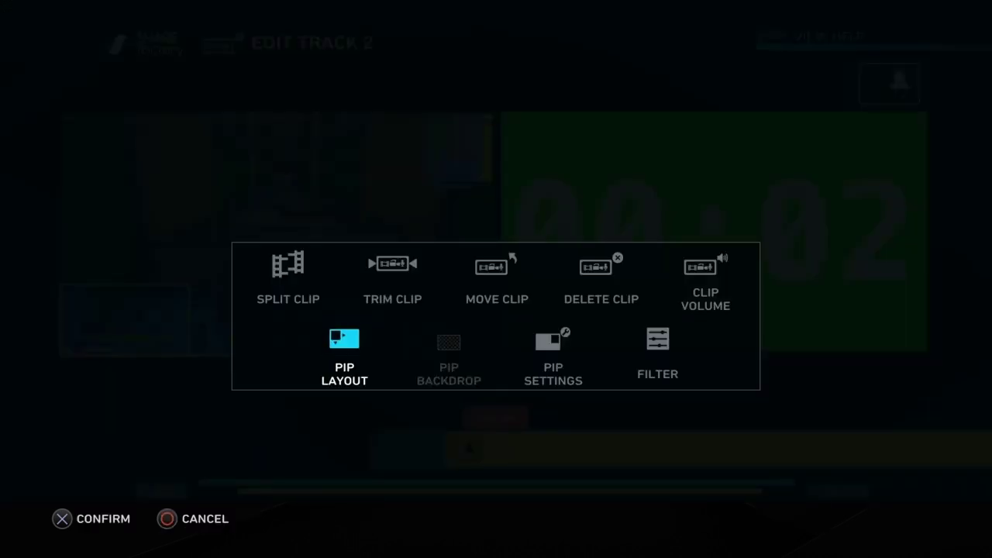
pyautogui.press('Return')
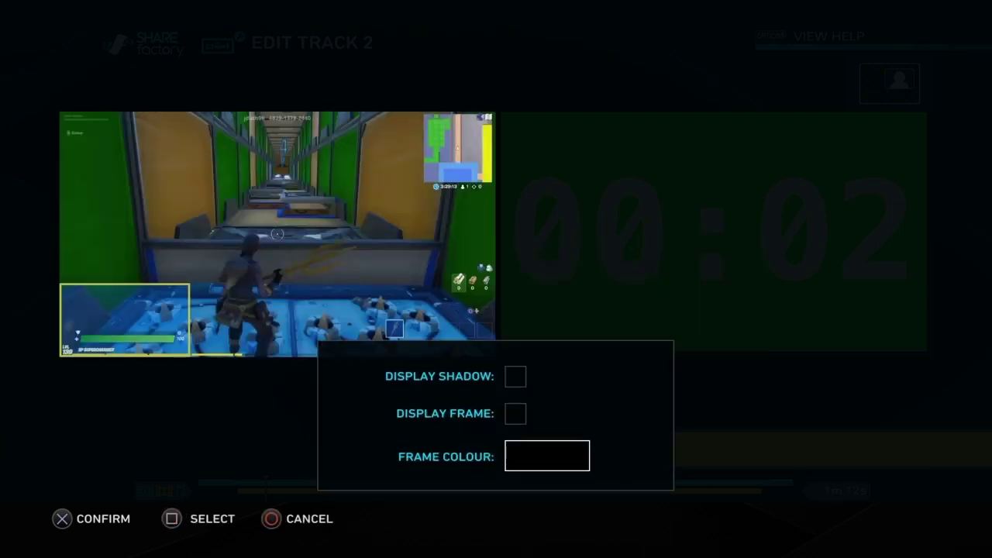
pyautogui.press('Escape')
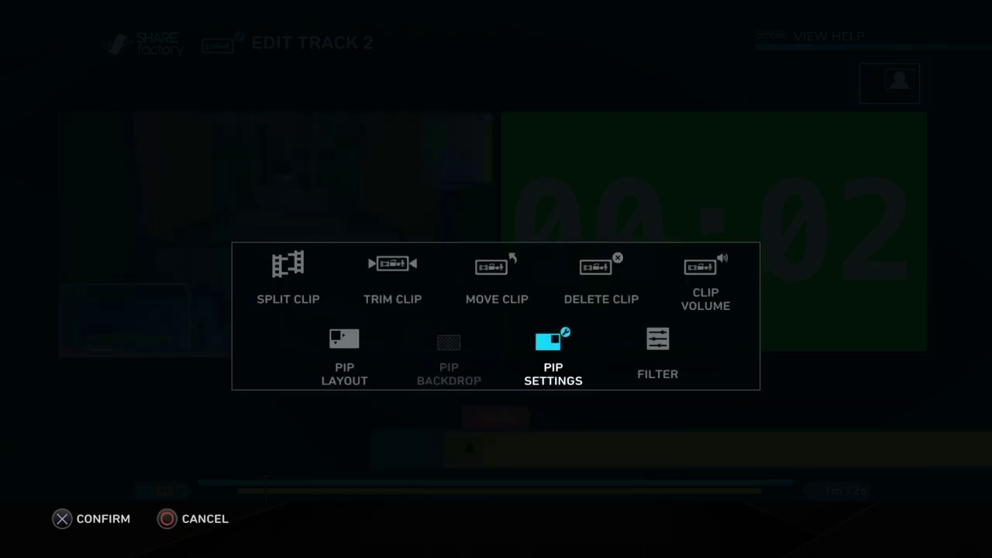
pyautogui.press('Escape')
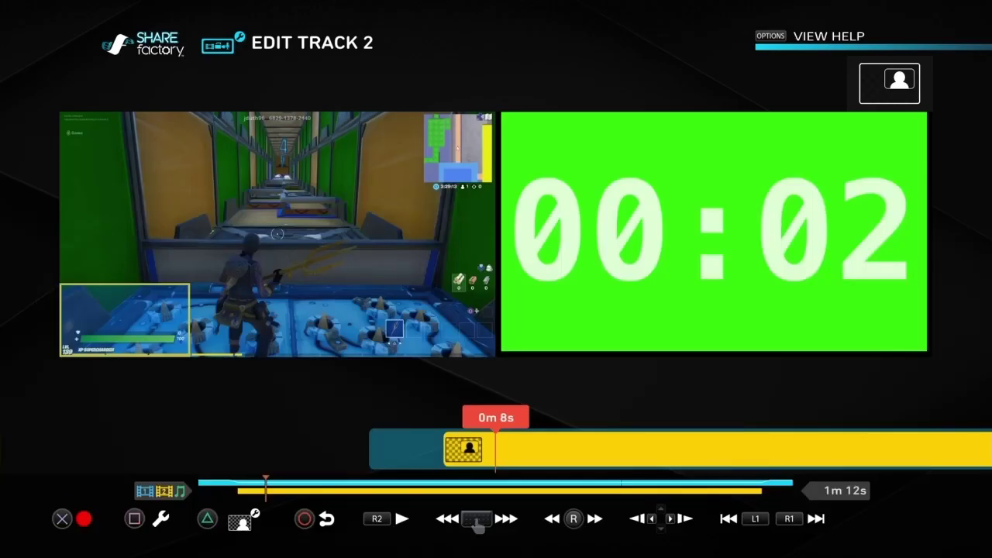
# Set the timer clip's display mode to Green Screen in Adjust Mode to key out its background.
pyautogui.press('F1')
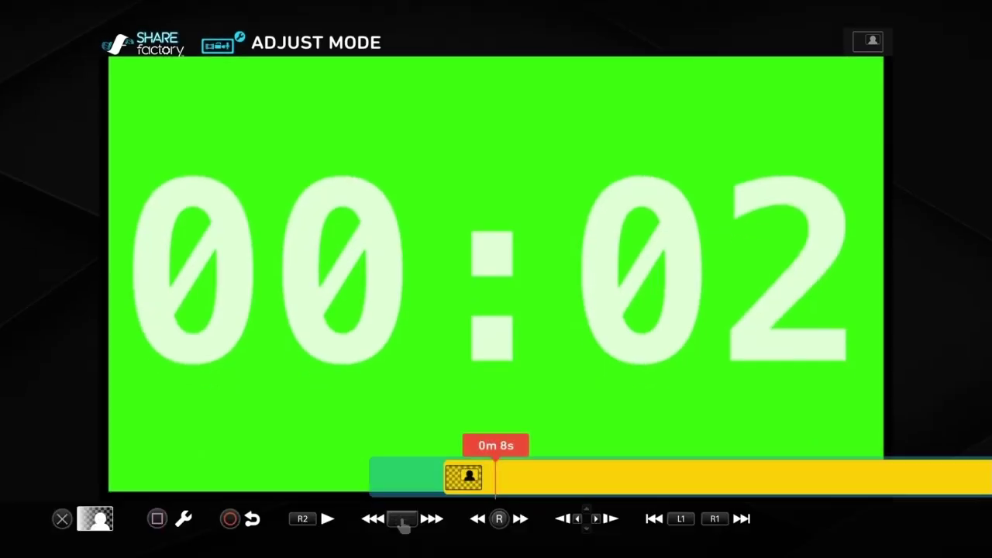
pyautogui.press('Return')
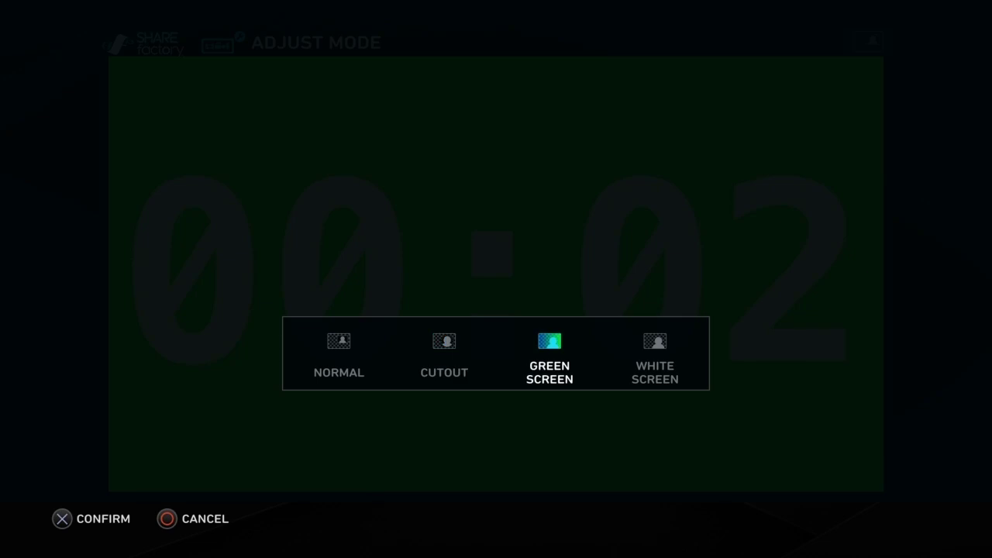
pyautogui.press('Return')
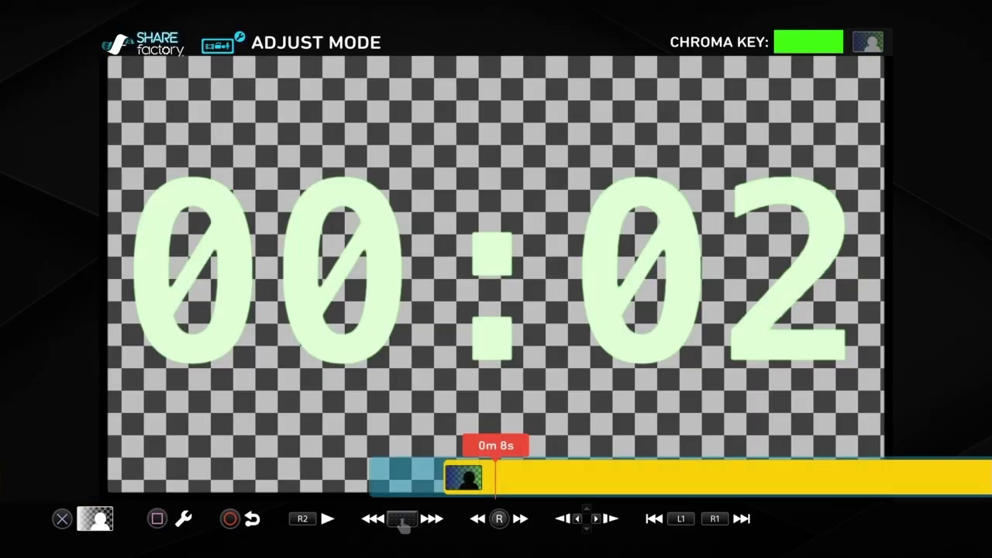
pyautogui.press('Escape')
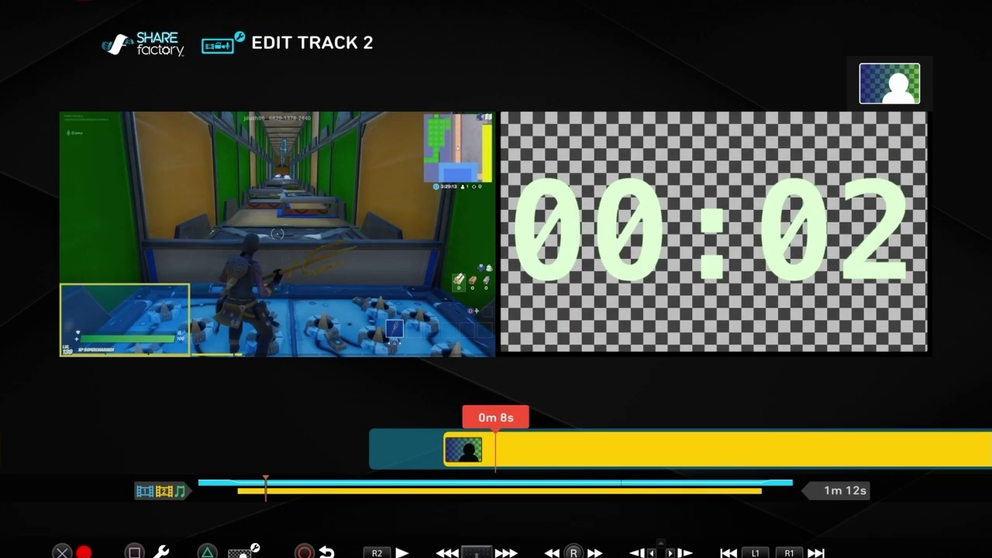
# Play the project from 0m 8s to 0m 12s to check the keyed timer over the gameplay.
pyautogui.press('Escape')
pyautogui.press('space')
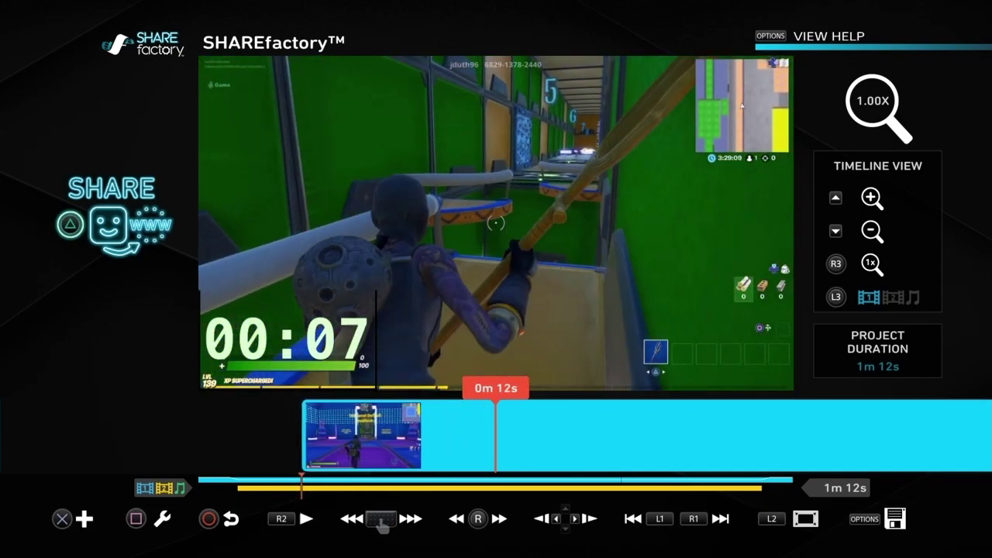
pyautogui.press('space')
# Zoom the Track 2 timer clip to 103% in Adjust Mode.
pyautogui.press('square')
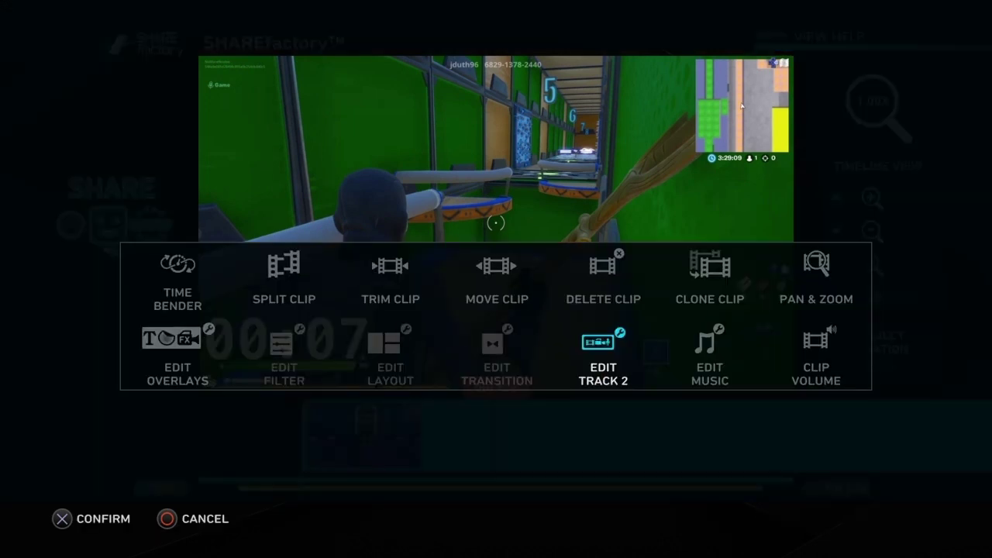
pyautogui.press('Return')
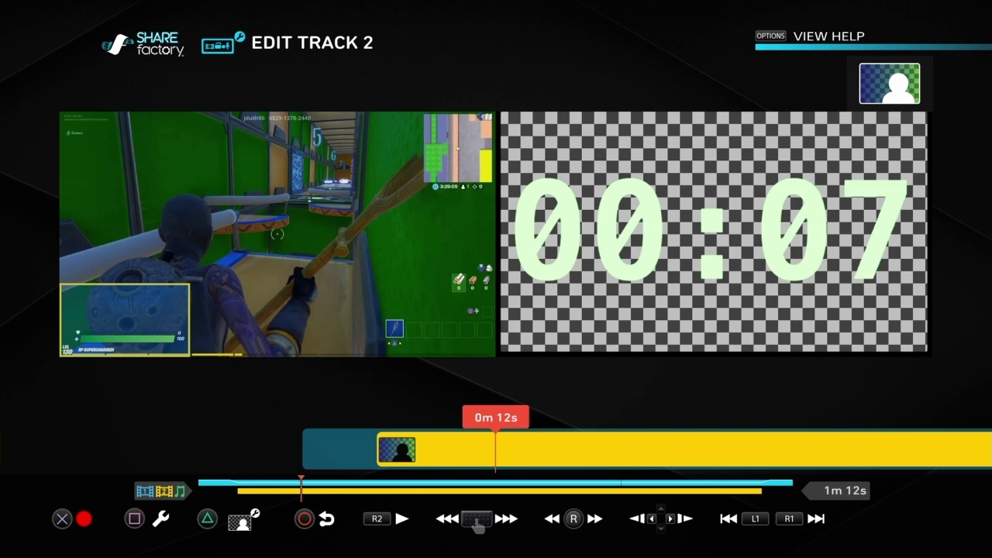
pyautogui.press('triangle')
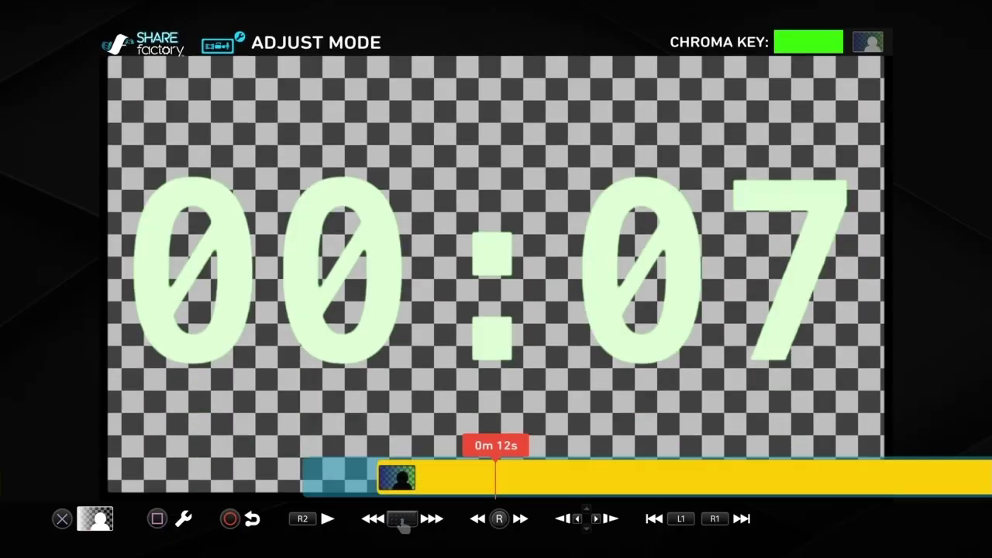
pyautogui.press('square')
pyautogui.press('Return')
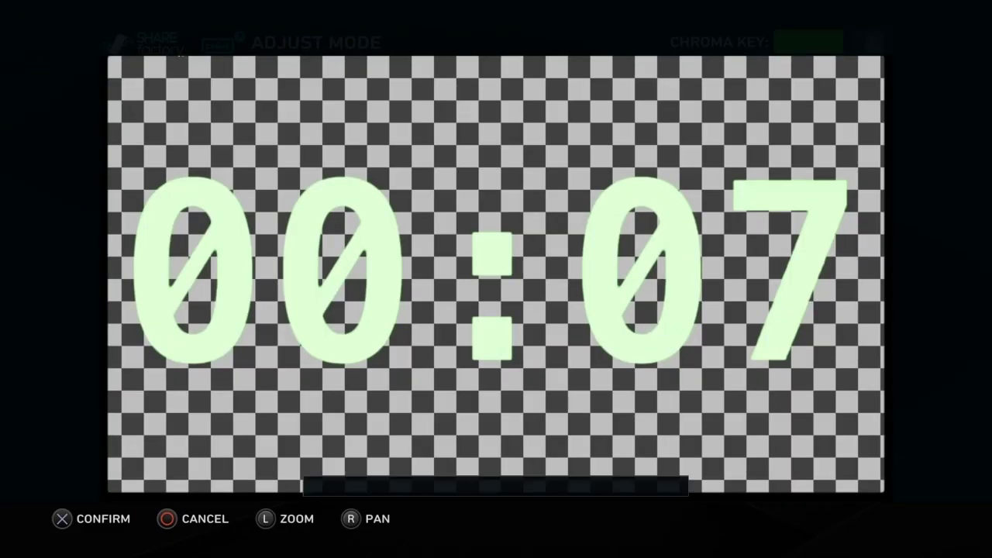
pyautogui.press('Up')
pyautogui.press('Right')
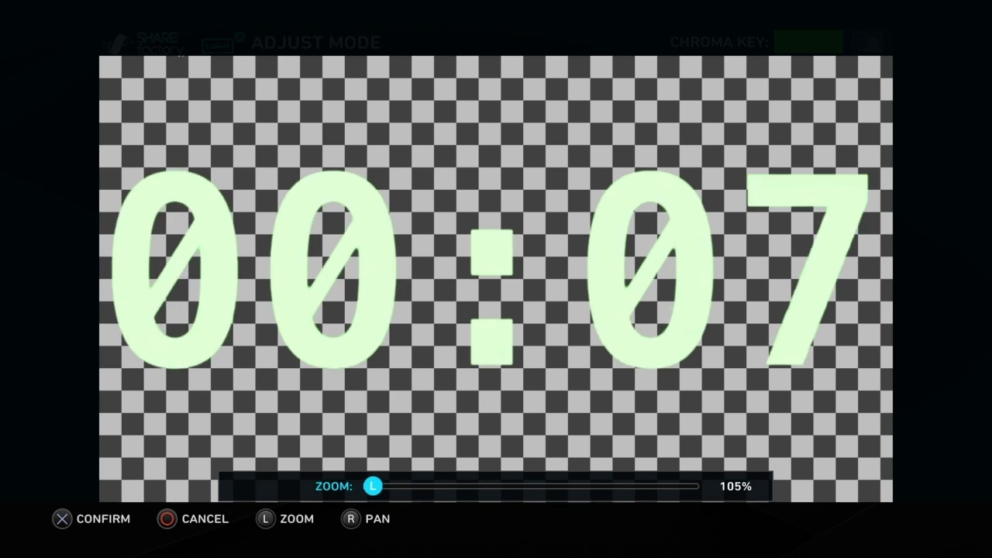
pyautogui.press('Left')
pyautogui.press('Left')
pyautogui.press('Left')
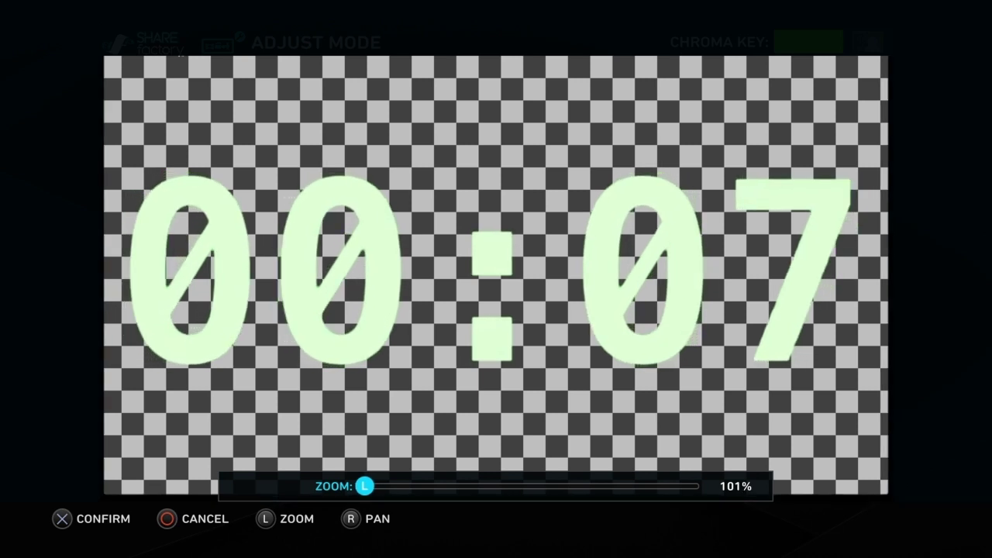
pyautogui.press('Right')
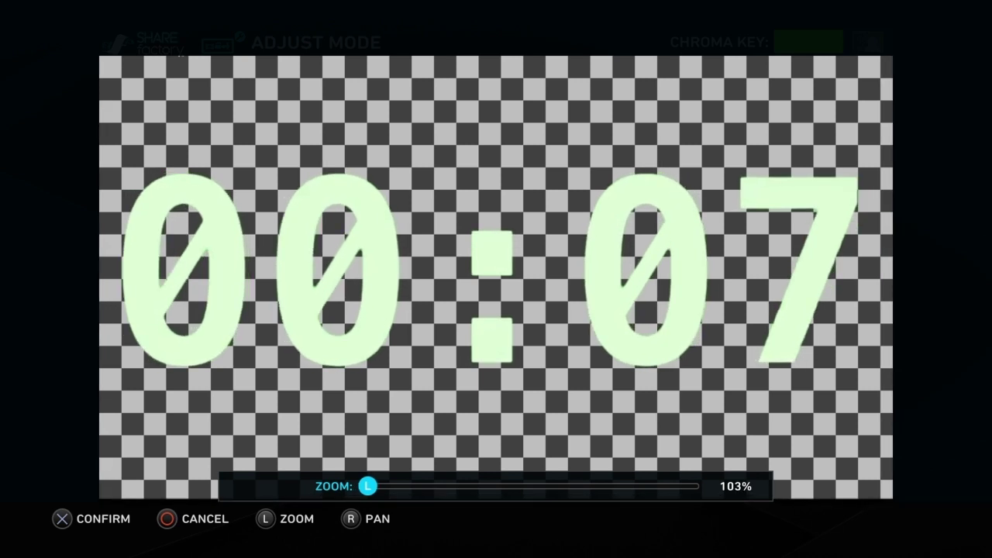
pyautogui.press('Return')
pyautogui.press('Escape')
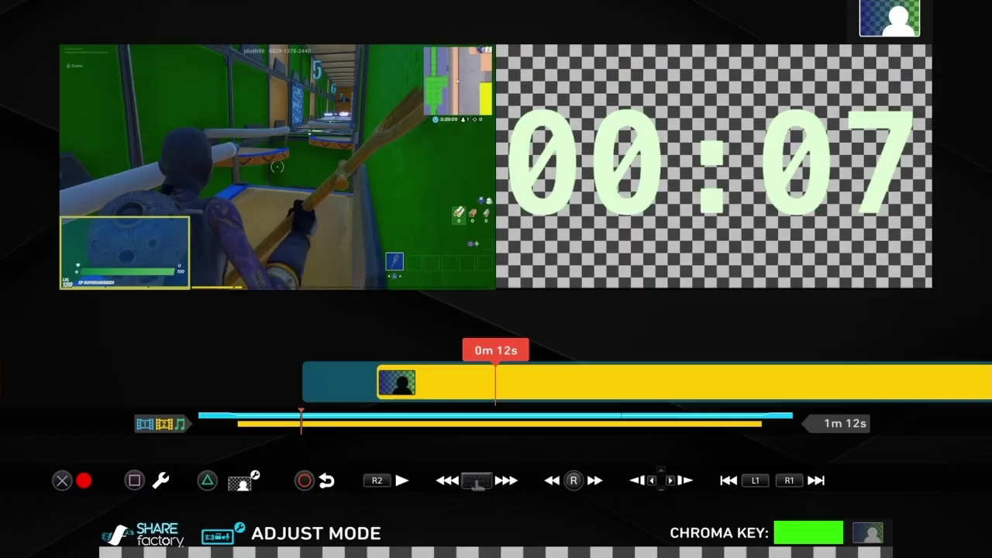
# Play the project from 0m 12s and scan forward to 0m 41s and back to review the enlarged timer overlay.
pyautogui.press('Escape')
pyautogui.press('space')
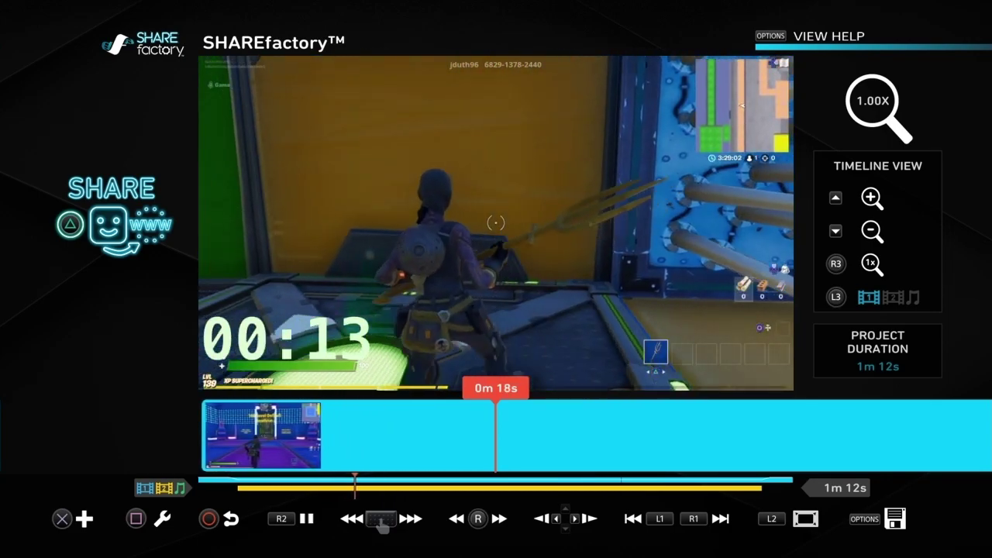
pyautogui.press('space')
pyautogui.press('Right')
pyautogui.press('Right')
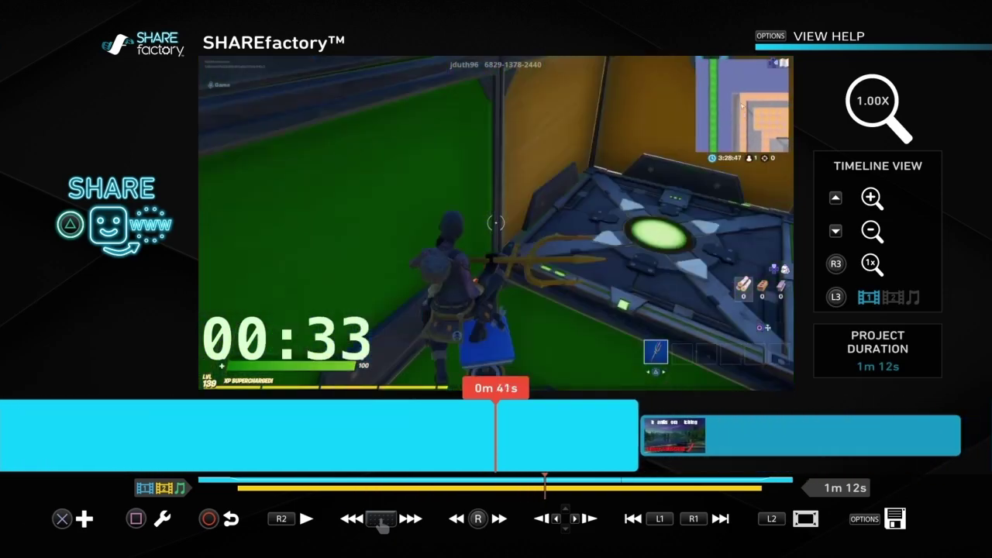
pyautogui.press('Left')
pyautogui.press('Left')
pyautogui.press('Left')
pyautogui.press('Left')
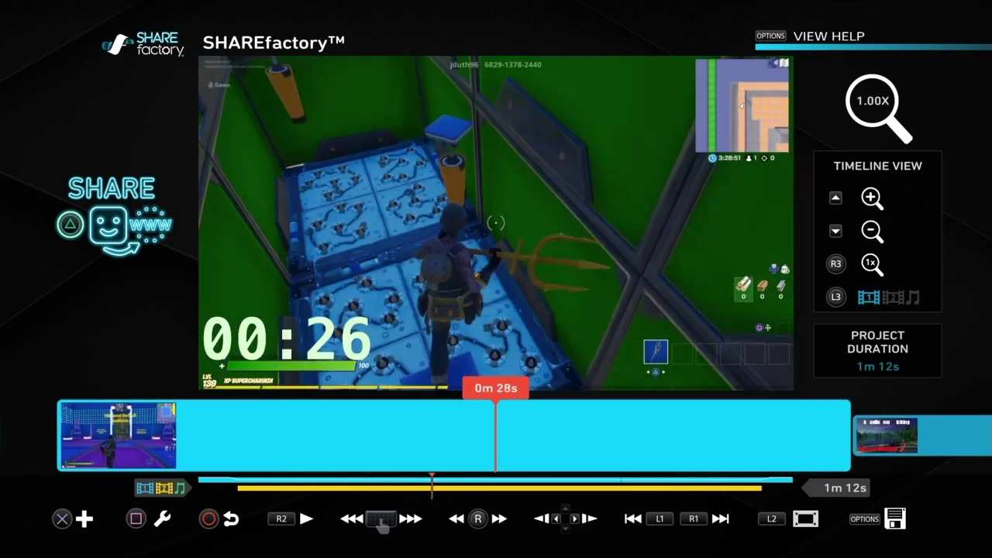
# Split the Track 2 timer clip at 0m 36s, where the timer reads 00:31 and the run ends.
pyautogui.press('space')
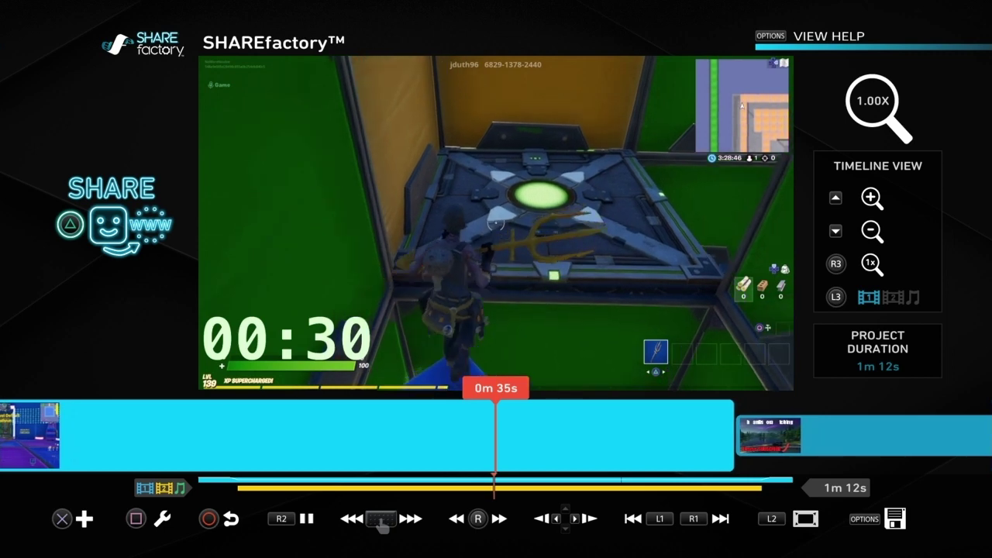
pyautogui.press('R2')
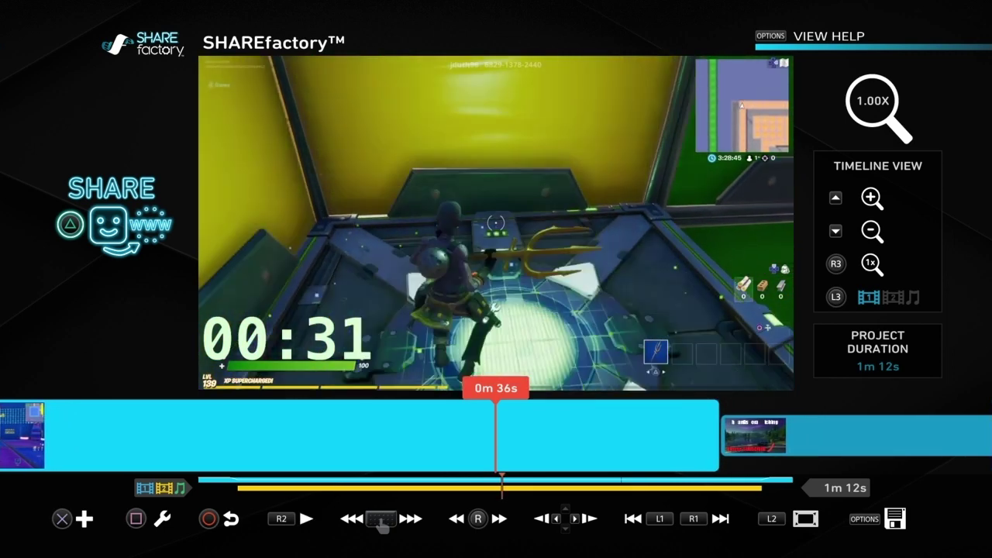
pyautogui.press('Right')
pyautogui.press('Right')
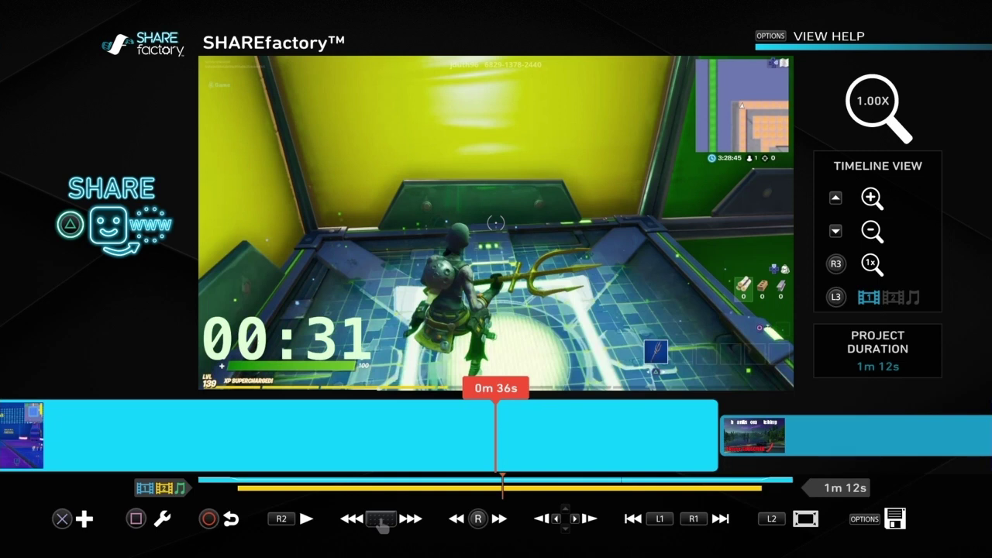
pyautogui.press('Square')
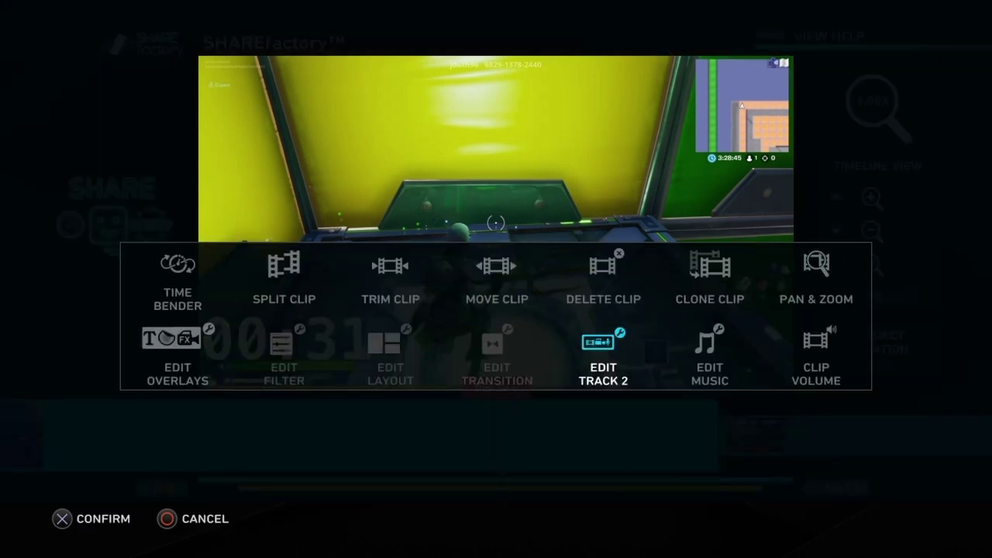
pyautogui.press('Return')
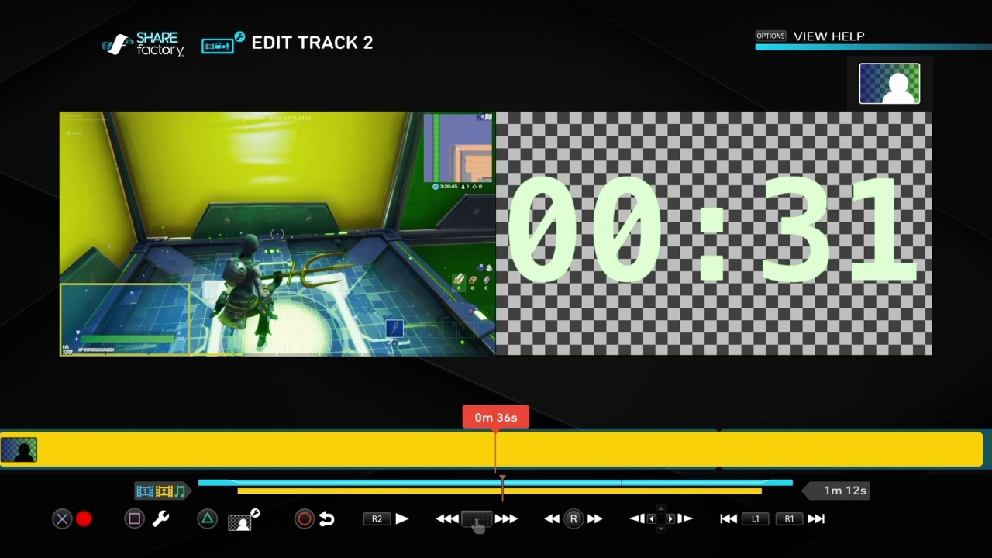
pyautogui.press('Return')
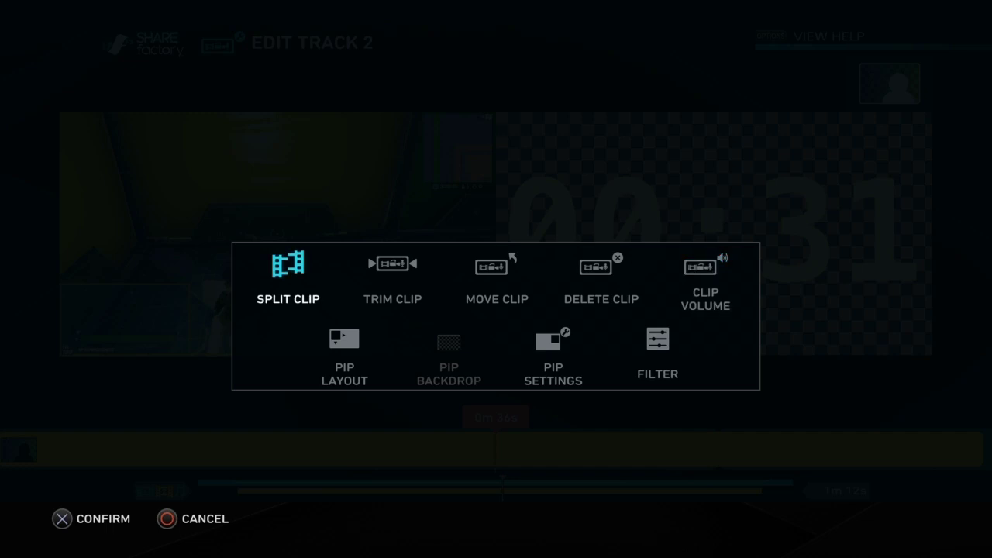
pyautogui.press('Return')
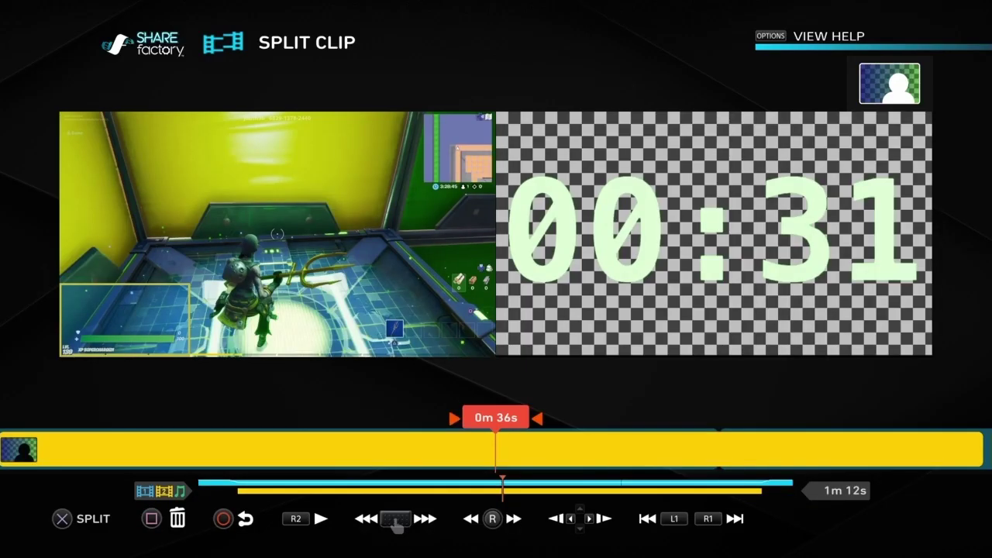
pyautogui.press('Return')
pyautogui.press('Left')
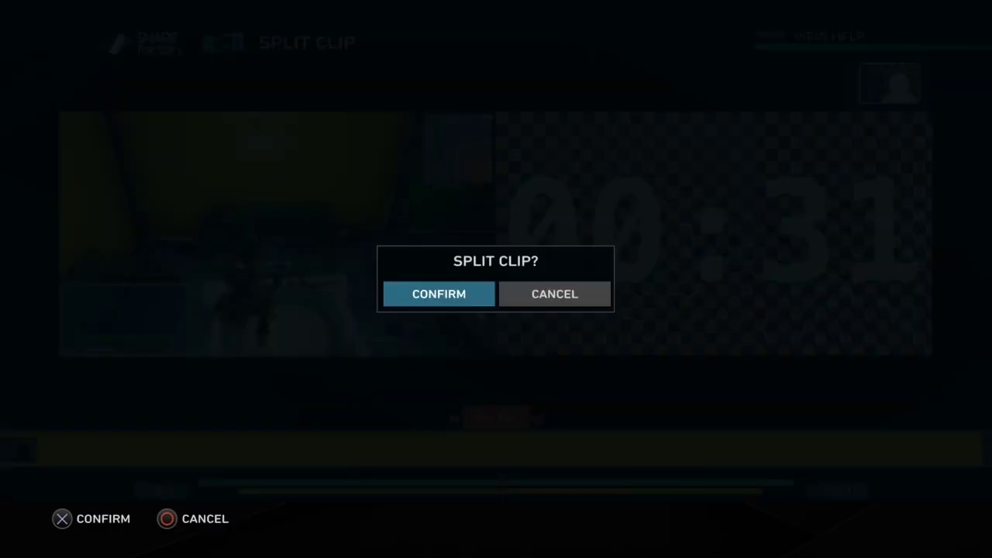
pyautogui.press('Return')
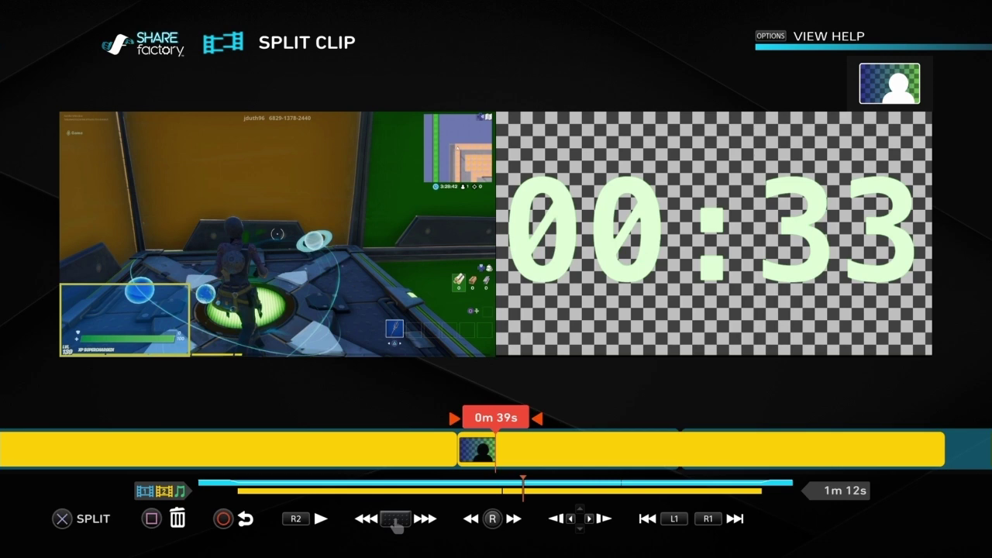
# Delete the Track 2 timer section after the split and return to the main timeline.
pyautogui.press('Delete')
pyautogui.press('Left')
pyautogui.press('Return')
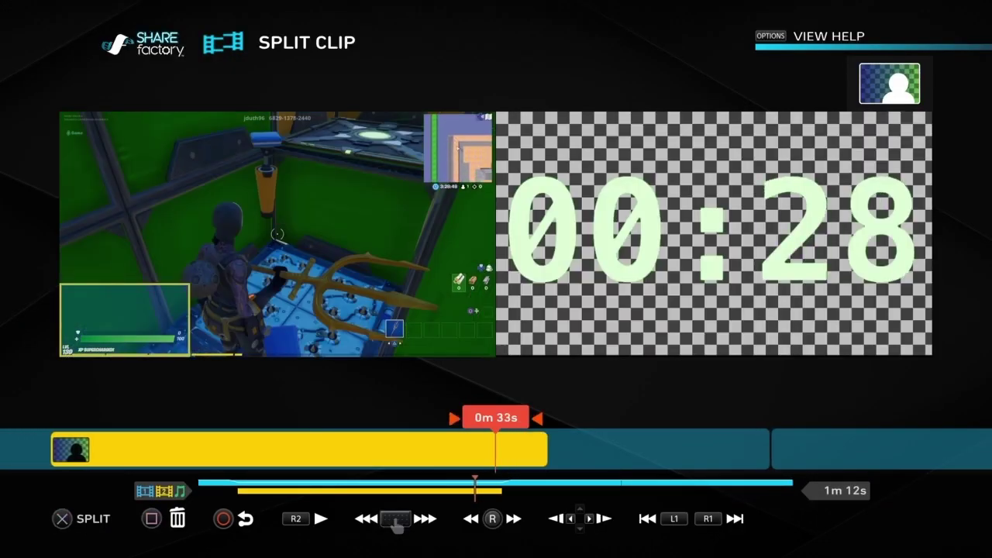
pyautogui.press('Escape')
pyautogui.press('Escape')
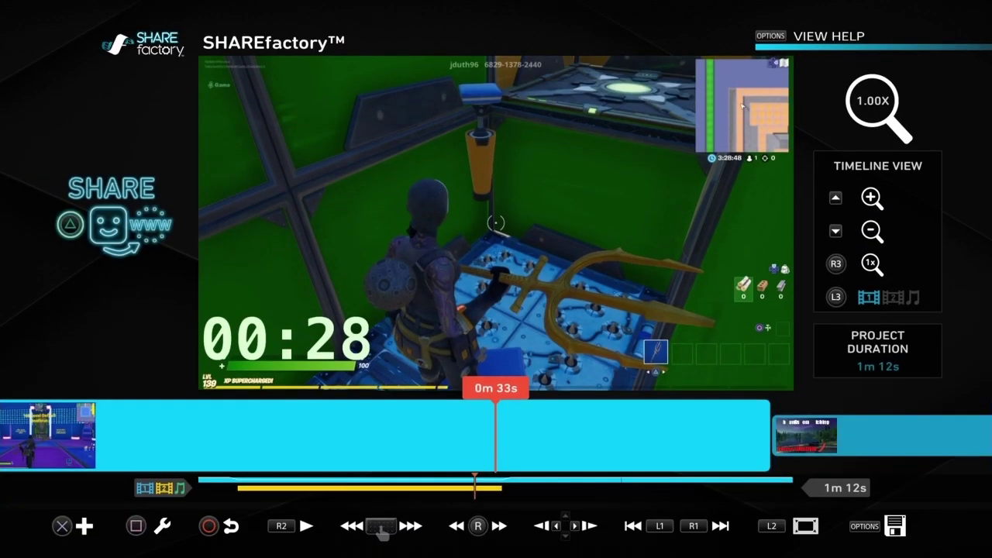
# Replay the project around 0m 32s to 0m 37s to check where the timer overlay ends.
pyautogui.press('space')
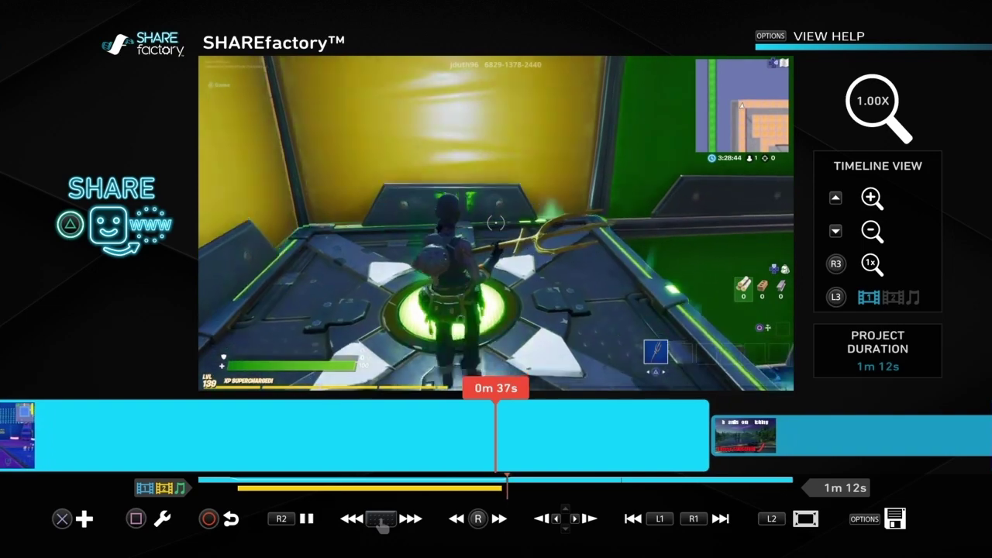
pyautogui.press('space')
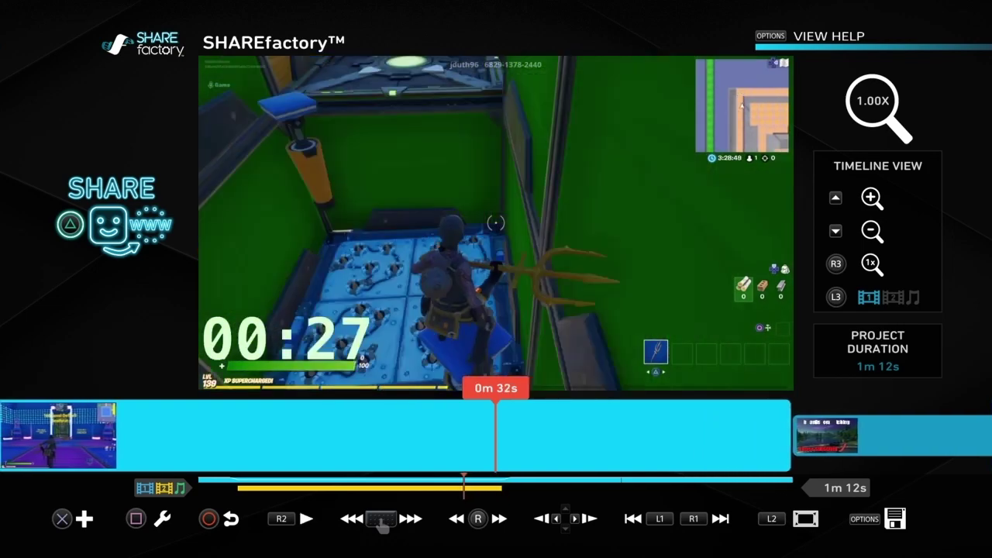
pyautogui.press('space')
pyautogui.press('Right')
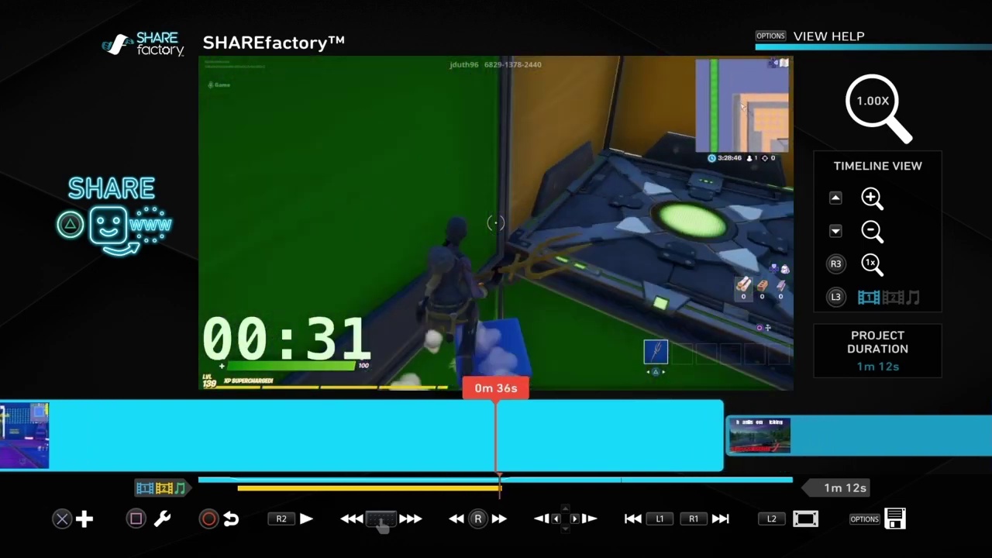
pyautogui.press('space')
pyautogui.press('space')
pyautogui.press('Left')
pyautogui.press('Left')
pyautogui.press('Left')
pyautogui.press('Left')
pyautogui.press('Left')
pyautogui.press('Left')
pyautogui.press('Left')
pyautogui.press('Left')
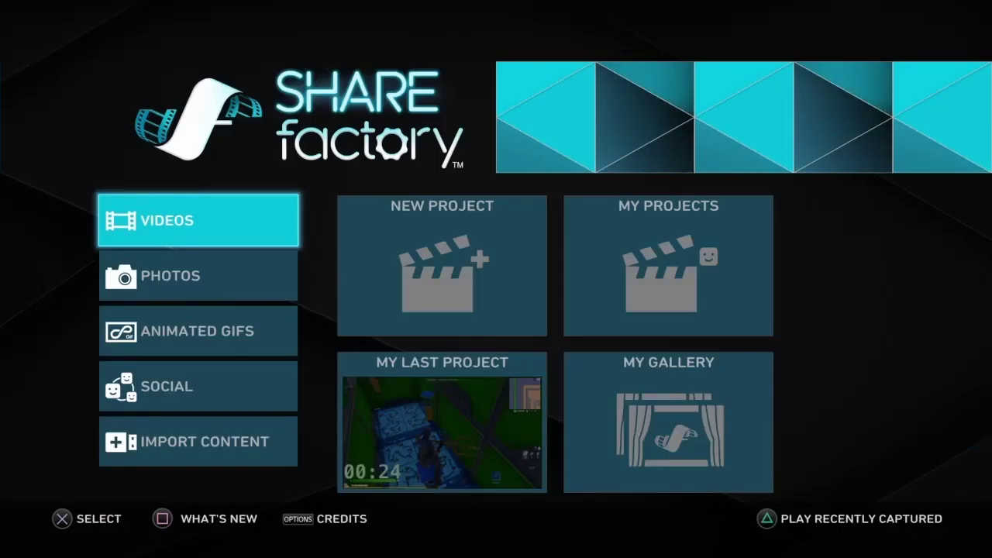
# Create a new video project with the SHAREfactory Theme and the 5m 10s green screen timer clip.
pyautogui.press('Right')
pyautogui.press('Return')
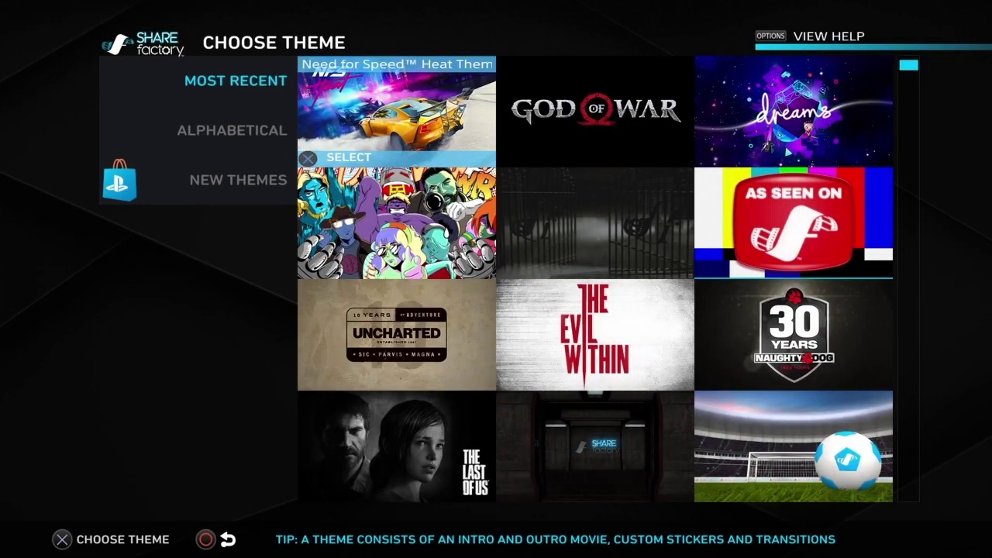
pyautogui.press('Right')
pyautogui.press('Down')
pyautogui.press('Down')
pyautogui.press('Down')
pyautogui.press('Down')
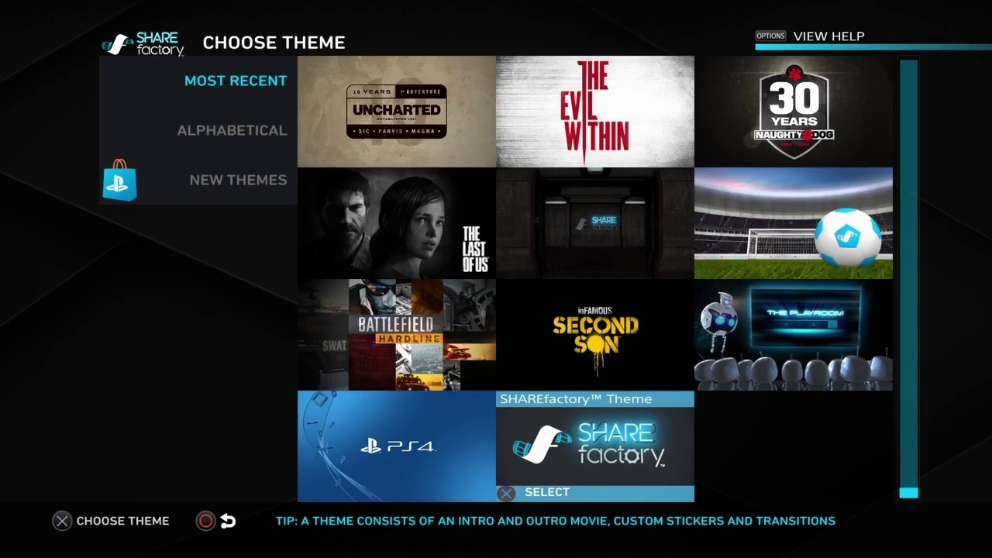
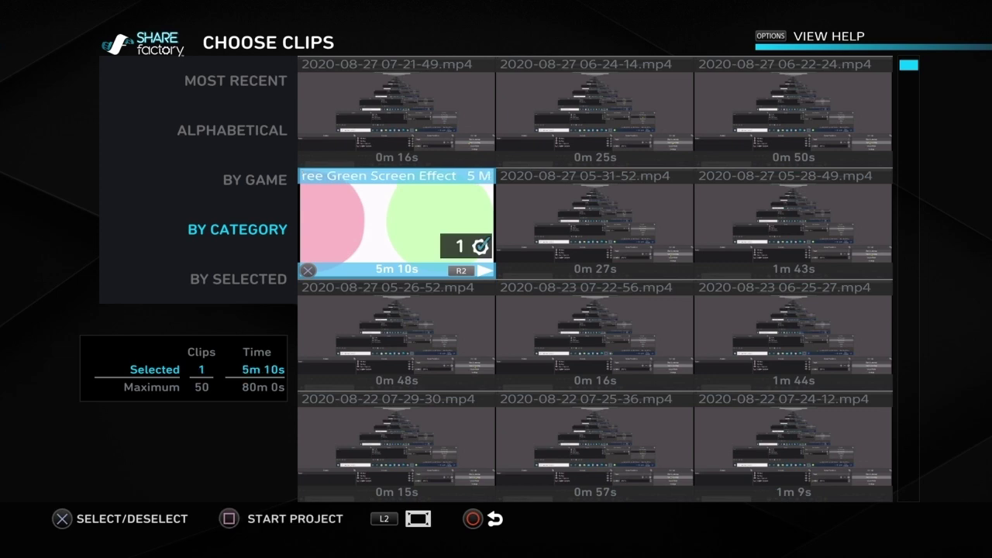
pyautogui.press('F2')
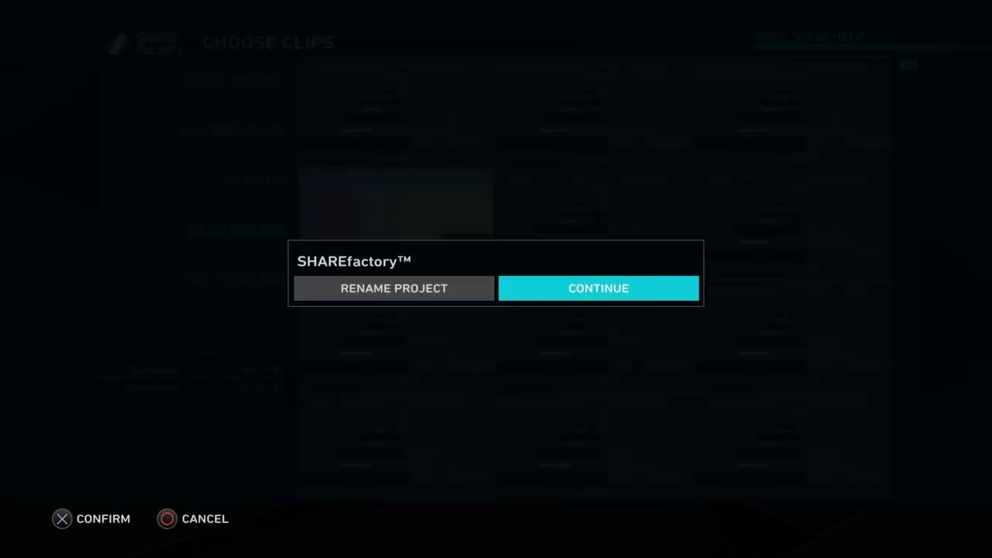
pyautogui.press('Return')
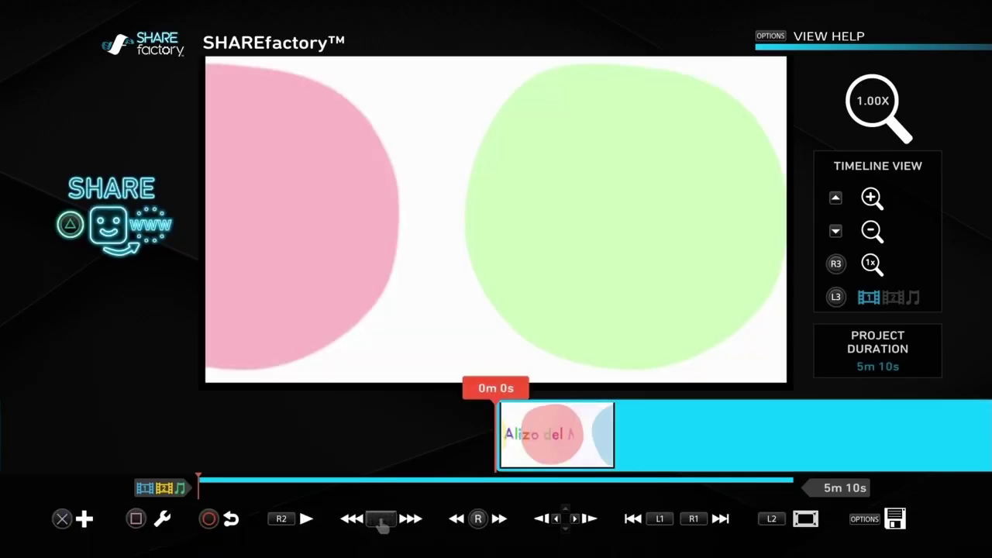
# Park the playhead on the 00:31 timer frame at 0m 35s, and save the project and exit.
pyautogui.press('Right')
pyautogui.press('Left')
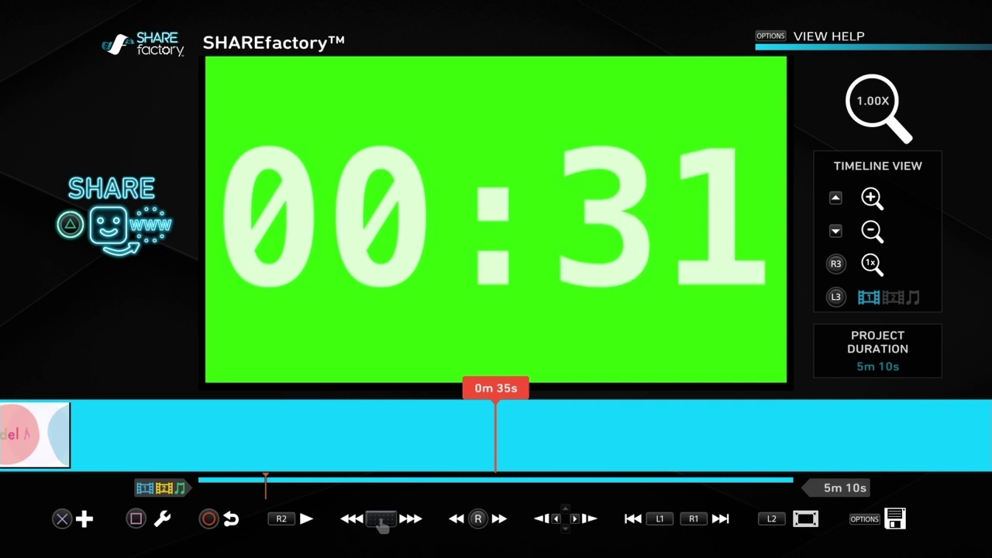
pyautogui.press('Escape')
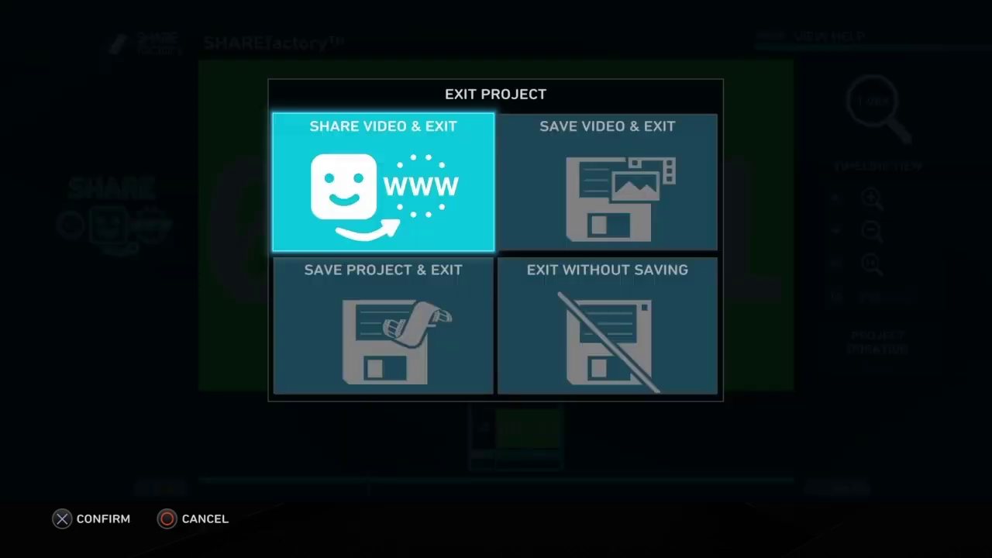
pyautogui.press('Down')
pyautogui.press('Return')
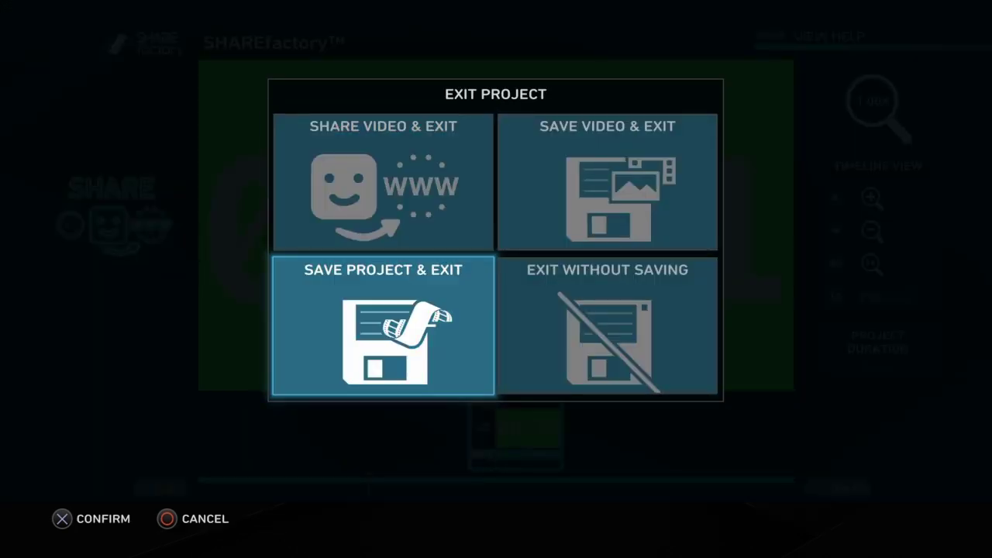
pyautogui.press('Return')
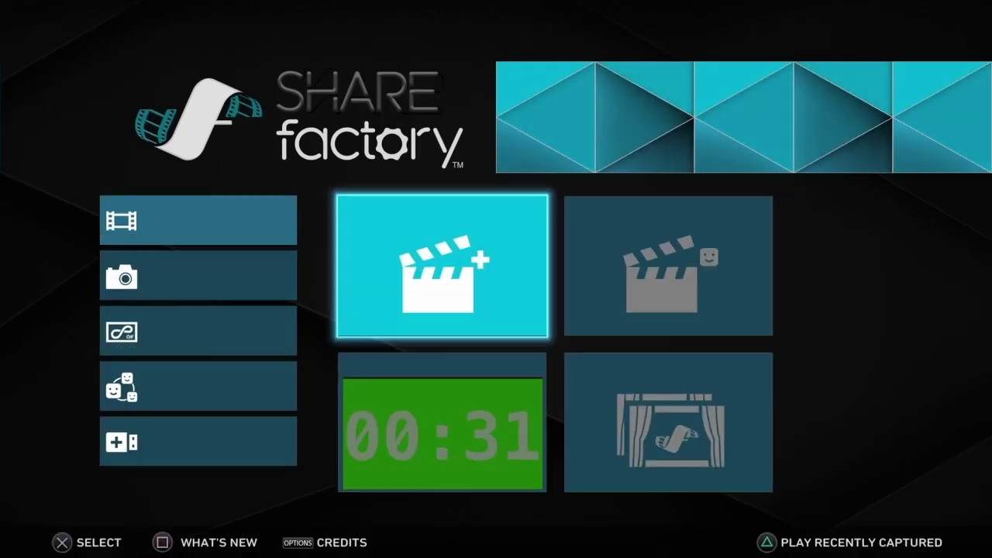
# Reopen the Fortnite gameplay project with the timer overlay from My Projects.
pyautogui.press('Right')
pyautogui.press('Return')
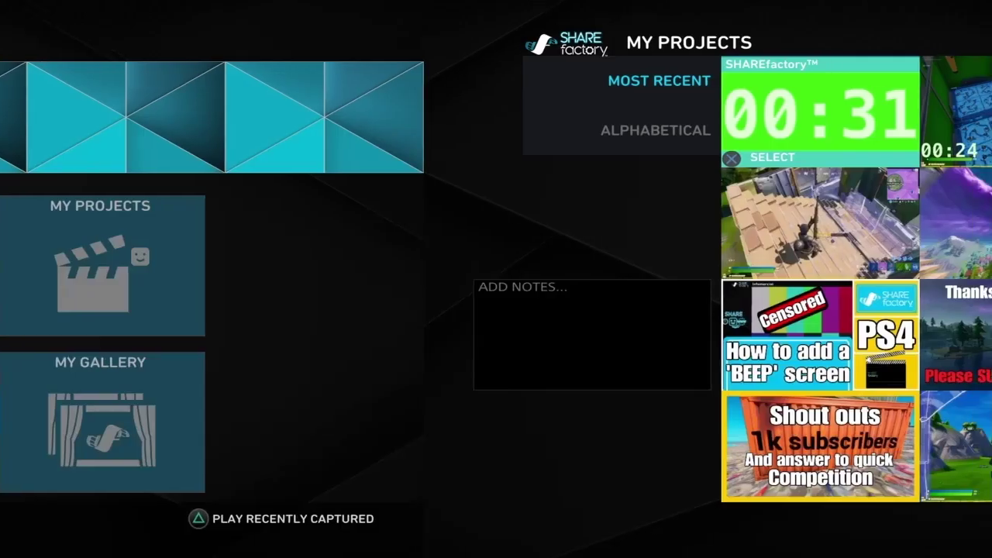
pyautogui.press('Return')
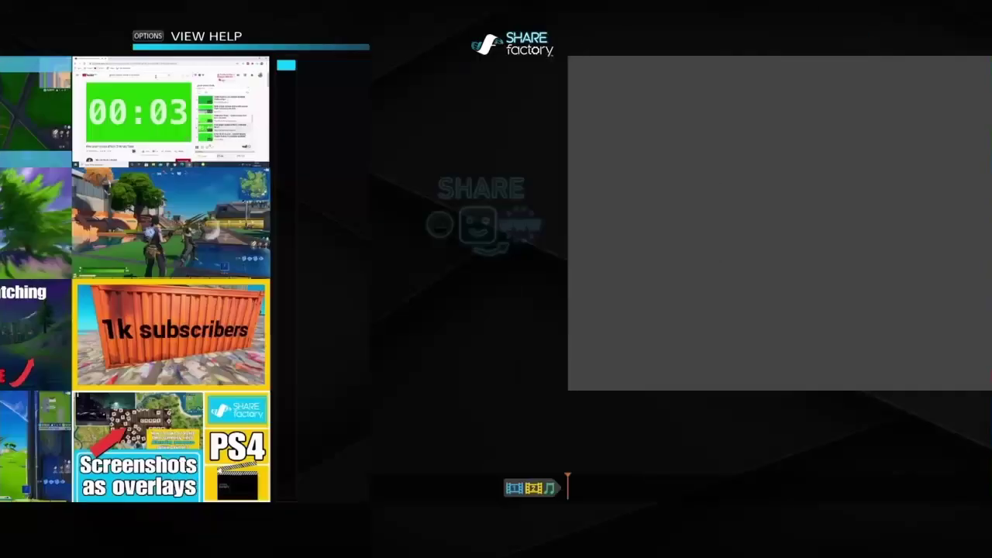
# Add the 0m 6s recording of the paused 00:31 timer to Track 2 at 0m 36s, directly after the timer clip.
pyautogui.press('Right')
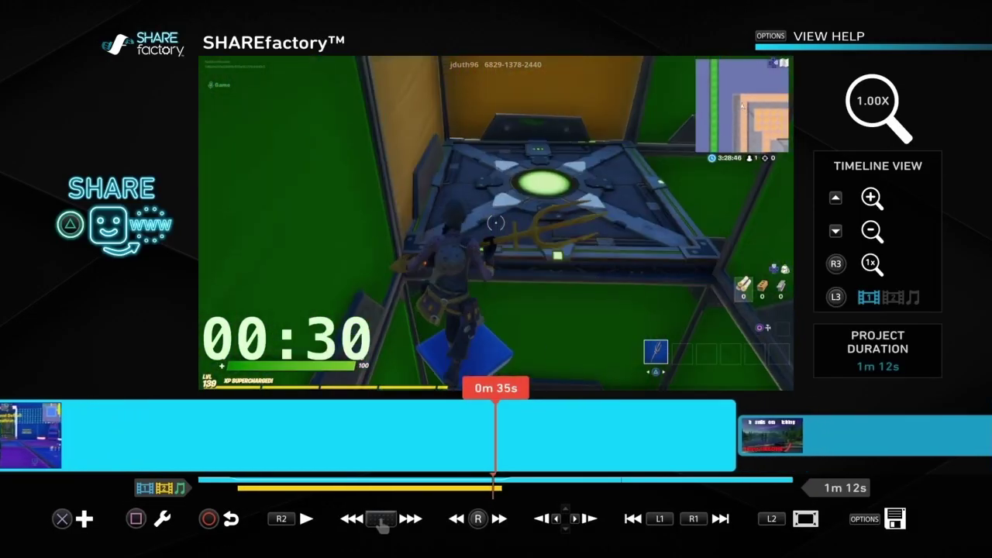
pyautogui.press('Return')
pyautogui.press('Return')
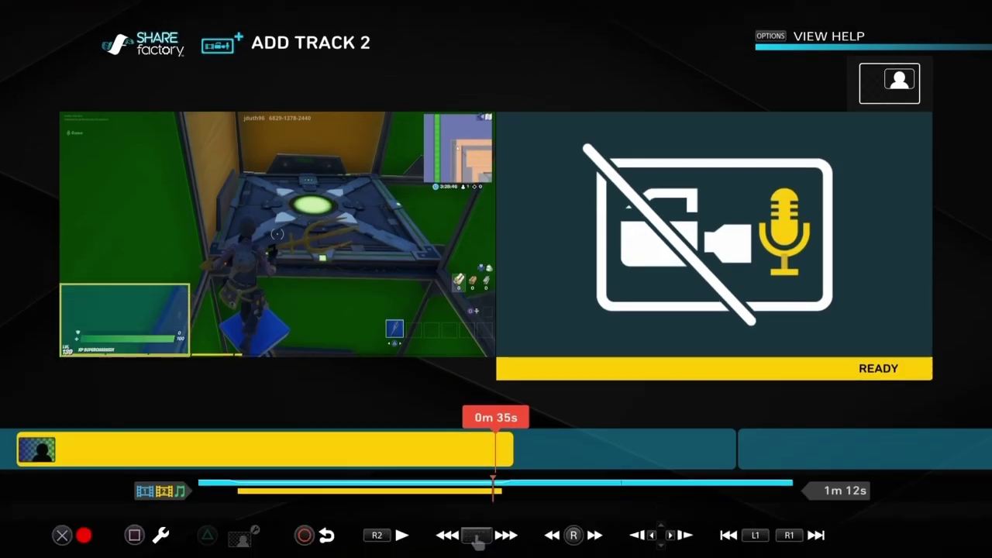
pyautogui.press('Right')
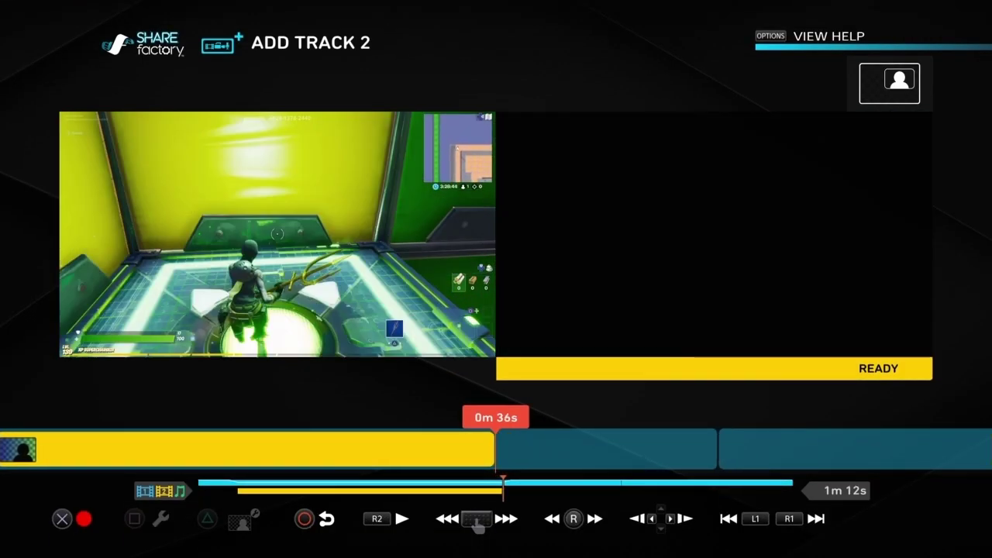
pyautogui.press('Left')
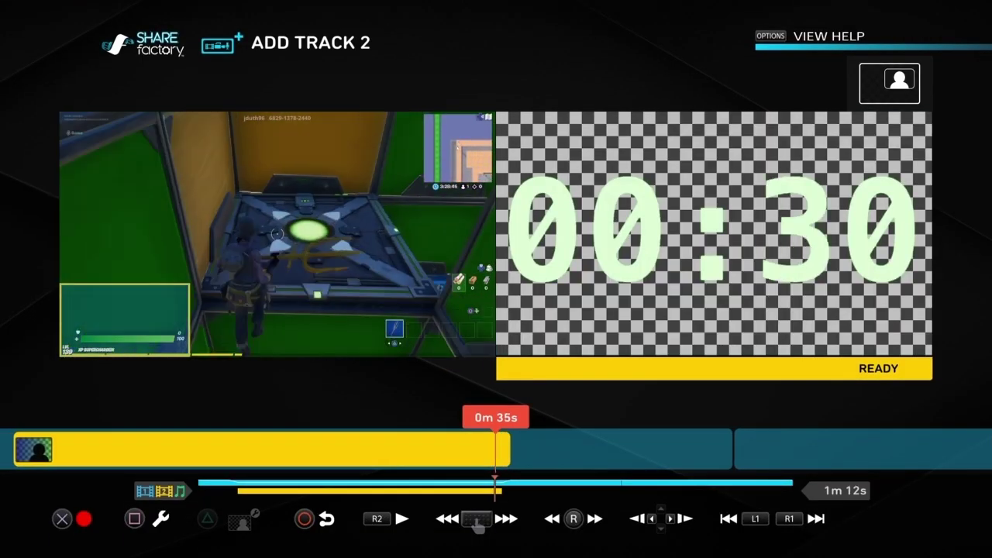
pyautogui.press('Right')
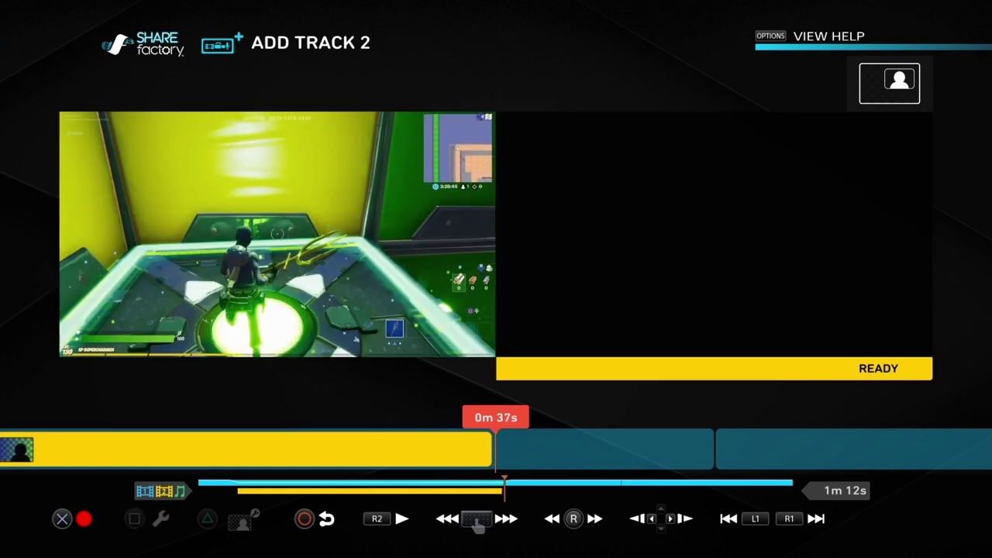
pyautogui.press('Left')
pyautogui.press('Left')
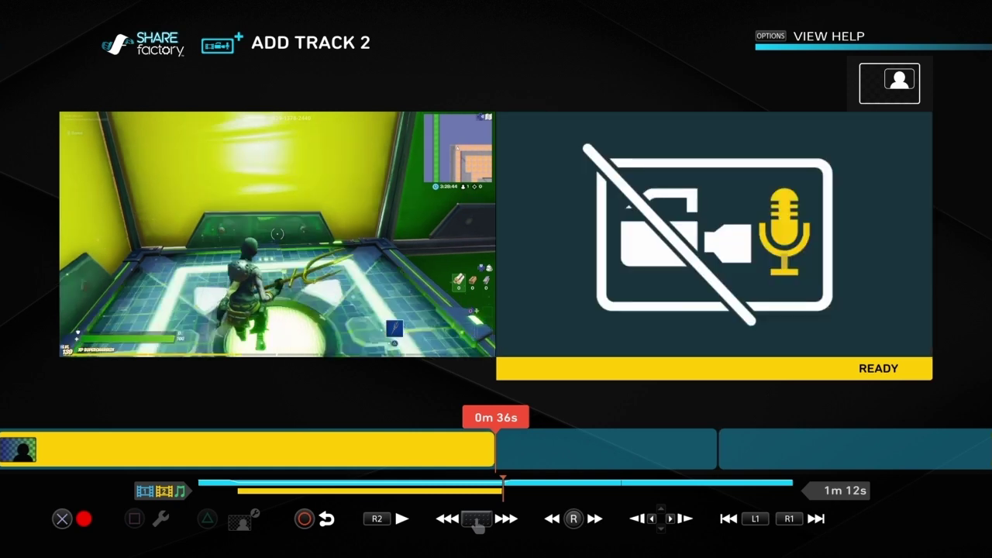
pyautogui.press('Return')
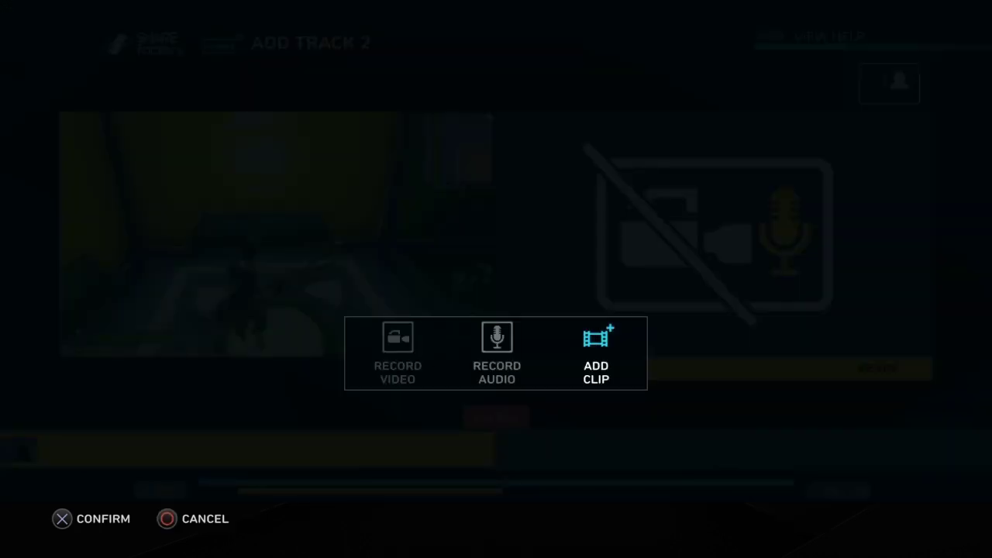
pyautogui.press('Return')
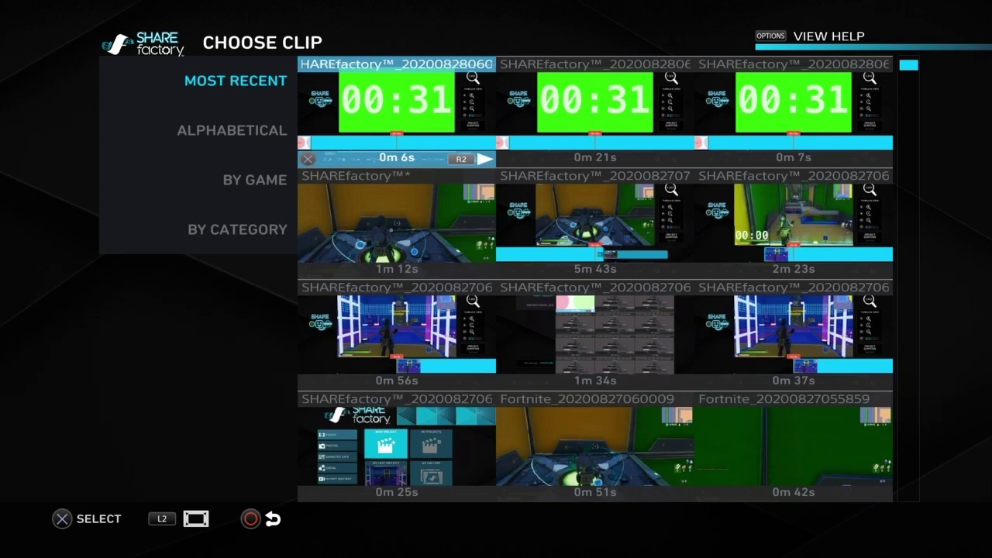
pyautogui.press('Return')
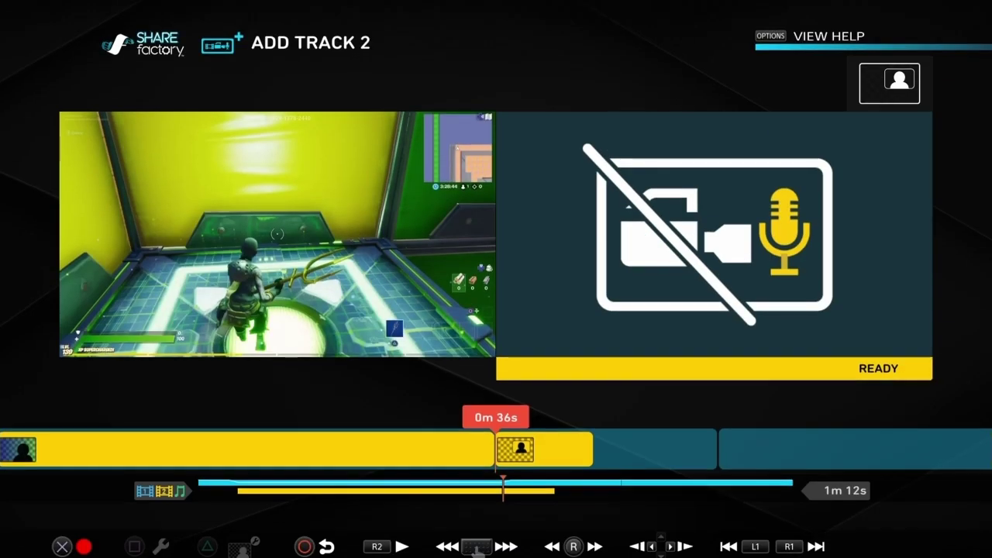
# Set the PIP layout of the paused 00:31 clip to the lower-left corner of the gameplay picture.
pyautogui.press('Return')
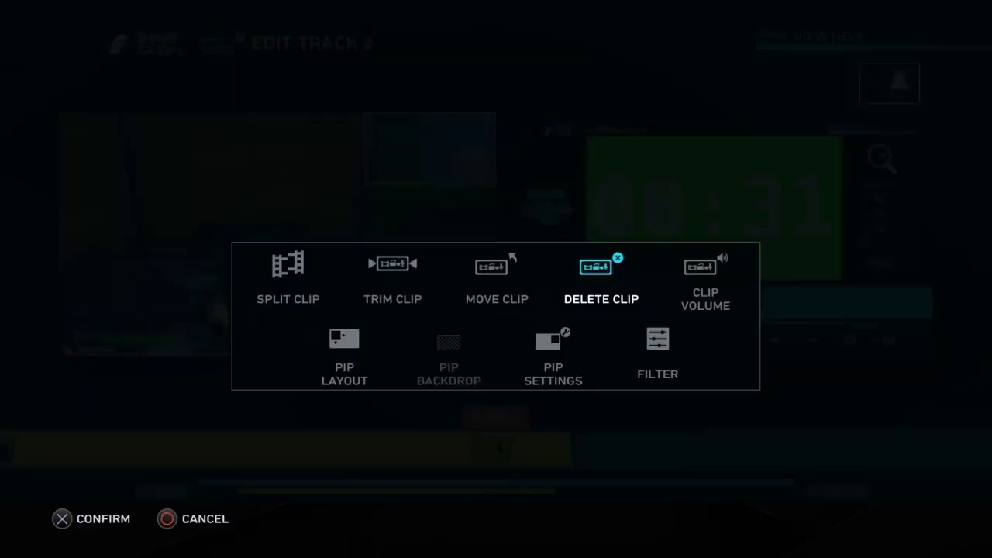
pyautogui.press('Left')
pyautogui.press('Left')
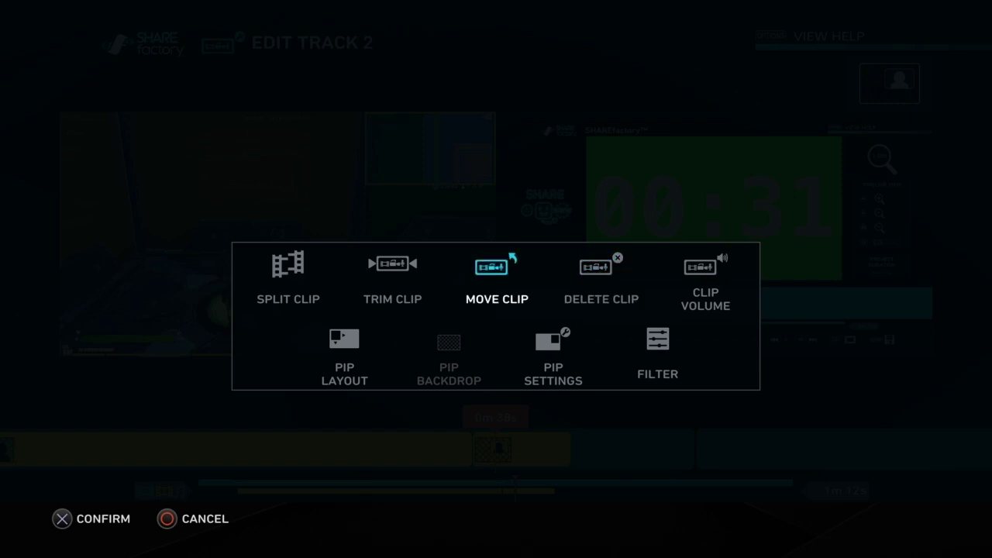
pyautogui.press('Down')
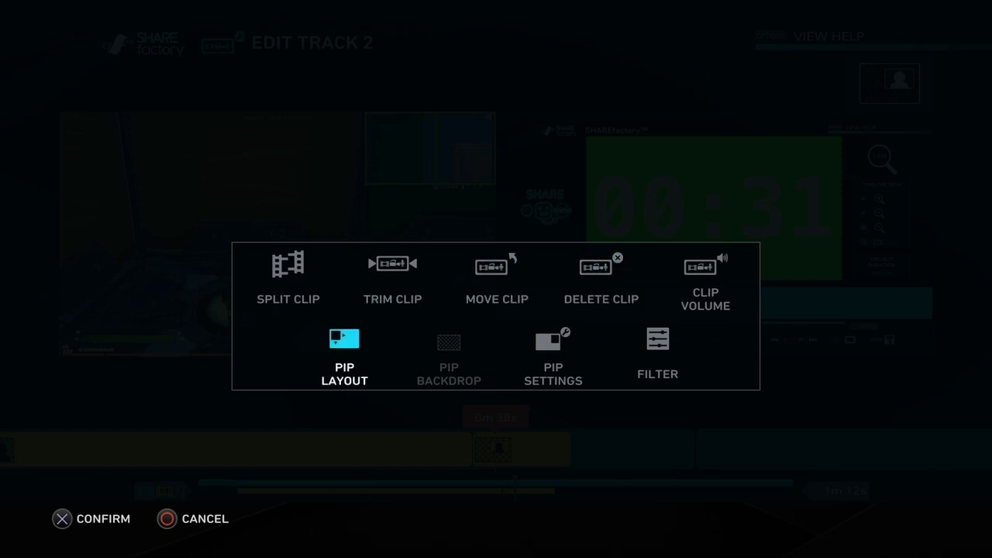
pyautogui.press('Return')
pyautogui.press('Right')
pyautogui.press('Right')
pyautogui.press('Return')
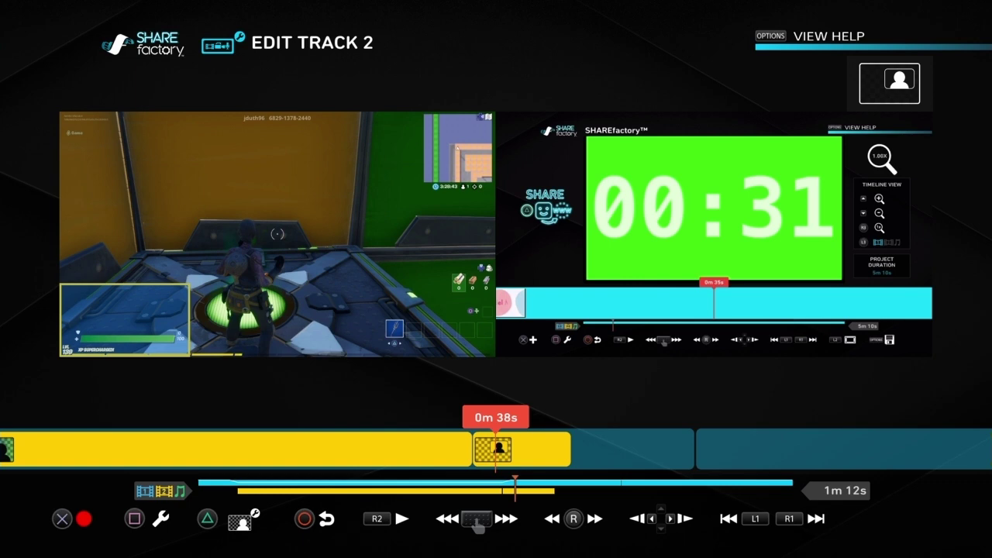
# Key out the green background of the paused 00:31 clip with a green chroma key.
pyautogui.press('triangle')
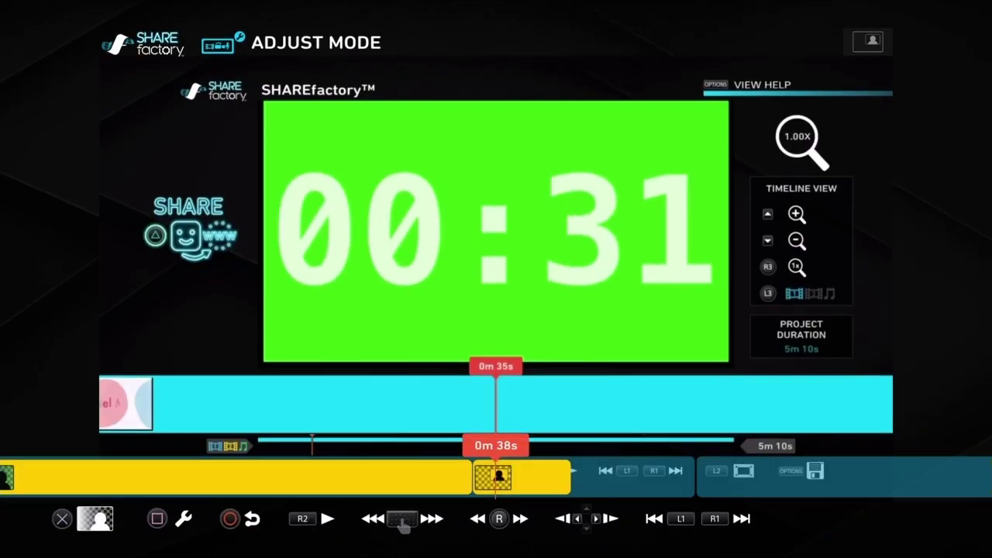
pyautogui.press('Return')
pyautogui.press('Right')
pyautogui.press('Right')
pyautogui.press('Return')
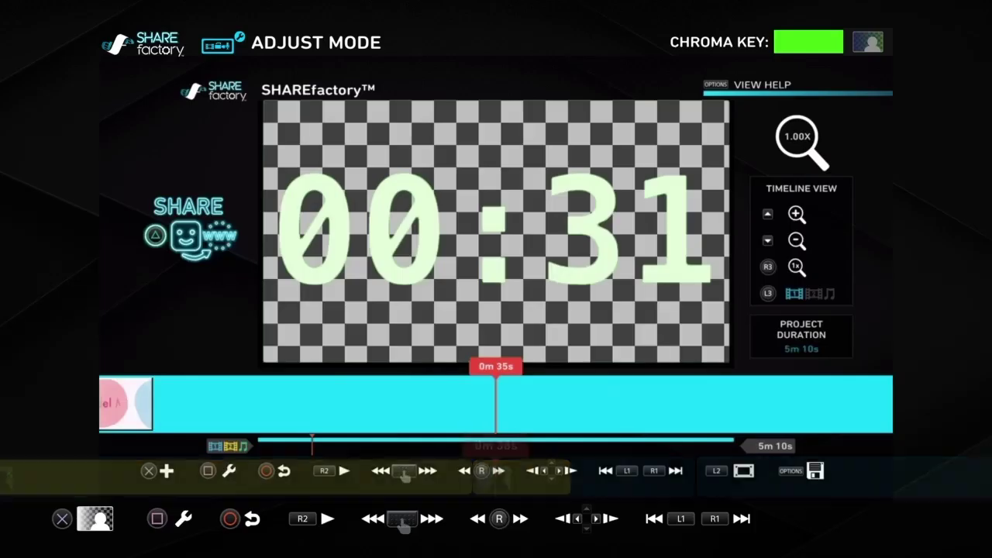
# Zoom the keyed paused-timer clip to 176% and pan it so only the 00:31 digits fill the frame.
pyautogui.press('Return')
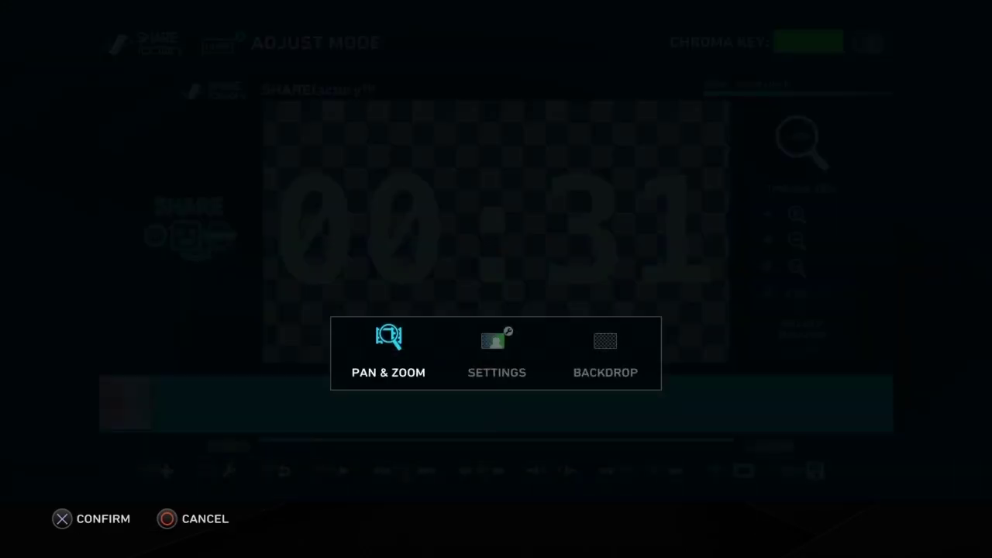
pyautogui.press('Right')
pyautogui.press('Left')
pyautogui.press('Return')
pyautogui.press('Up')
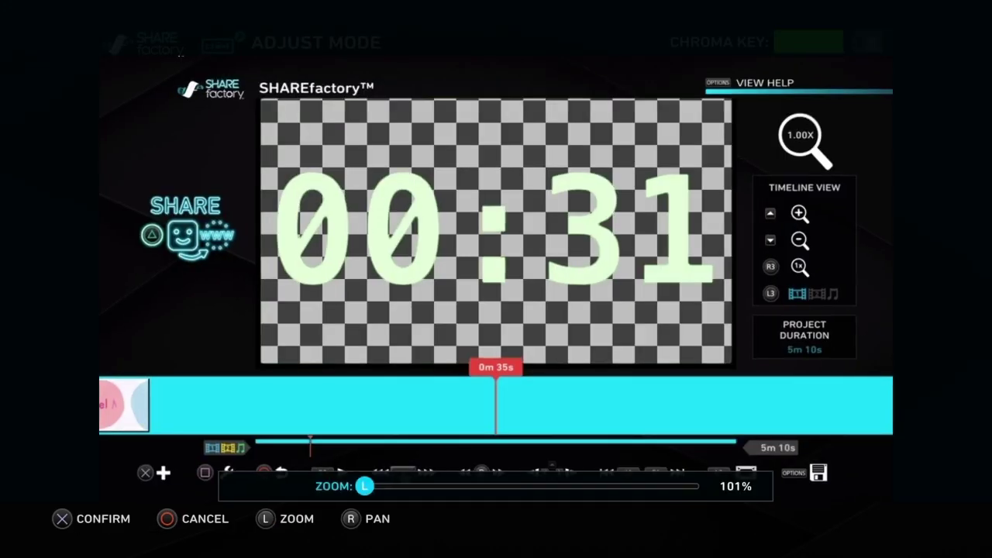
pyautogui.press('Up')
pyautogui.press('Down')
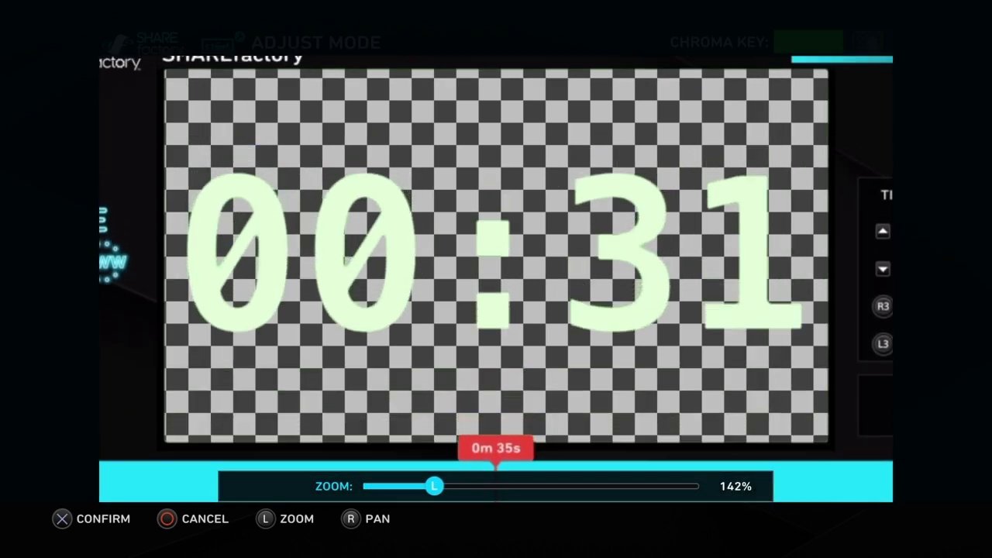
pyautogui.press('Up')
pyautogui.press('Up')
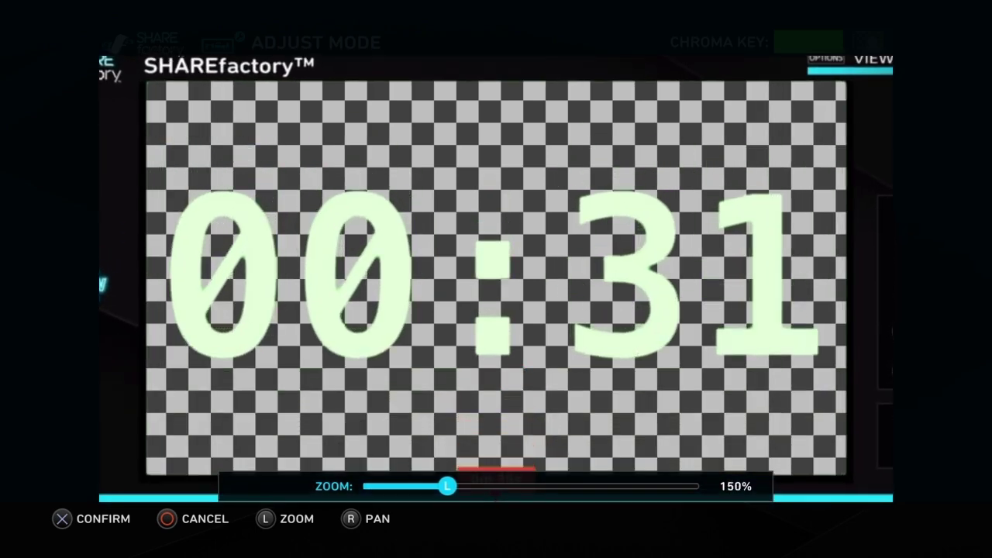
pyautogui.press('Up')
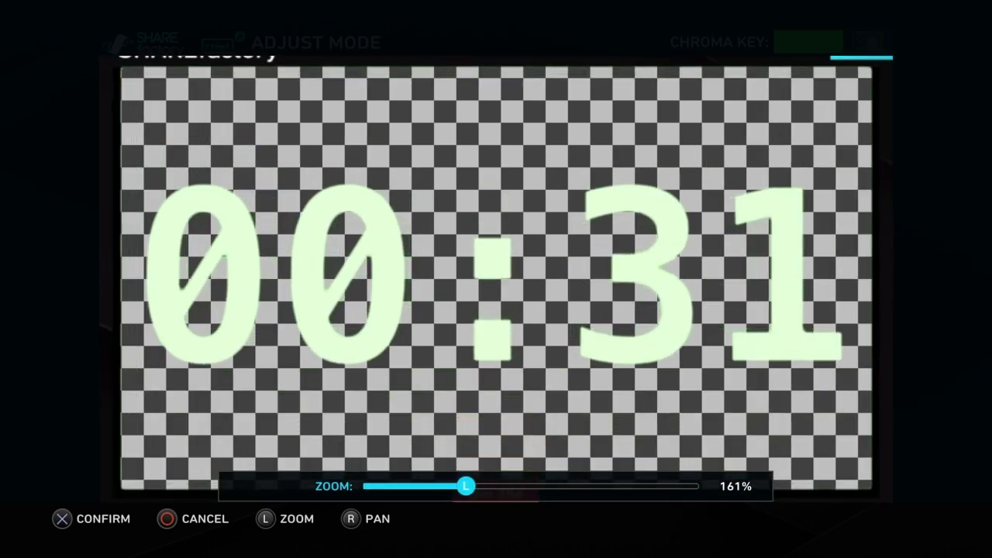
pyautogui.press('Up')
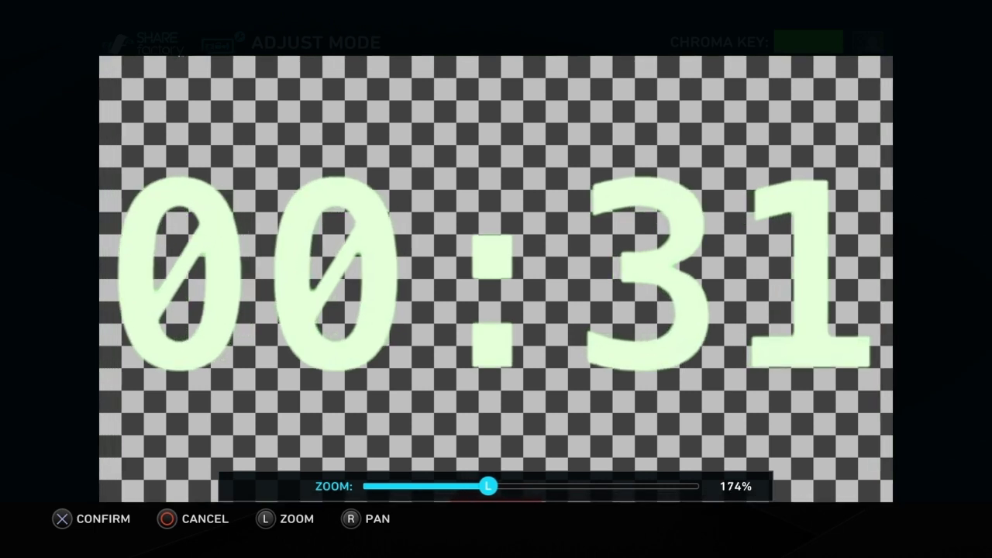
pyautogui.press('Down')
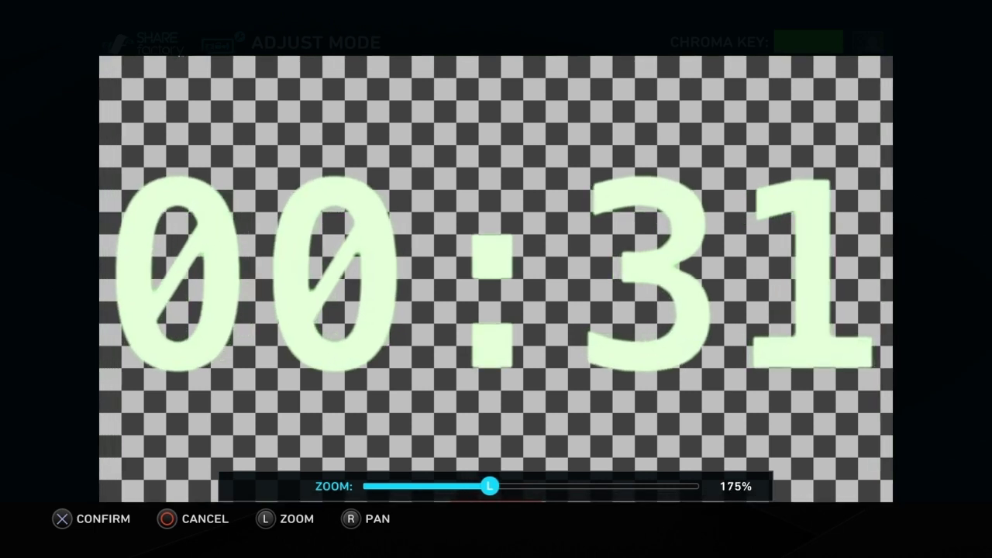
pyautogui.press('Up')
pyautogui.press('Down')
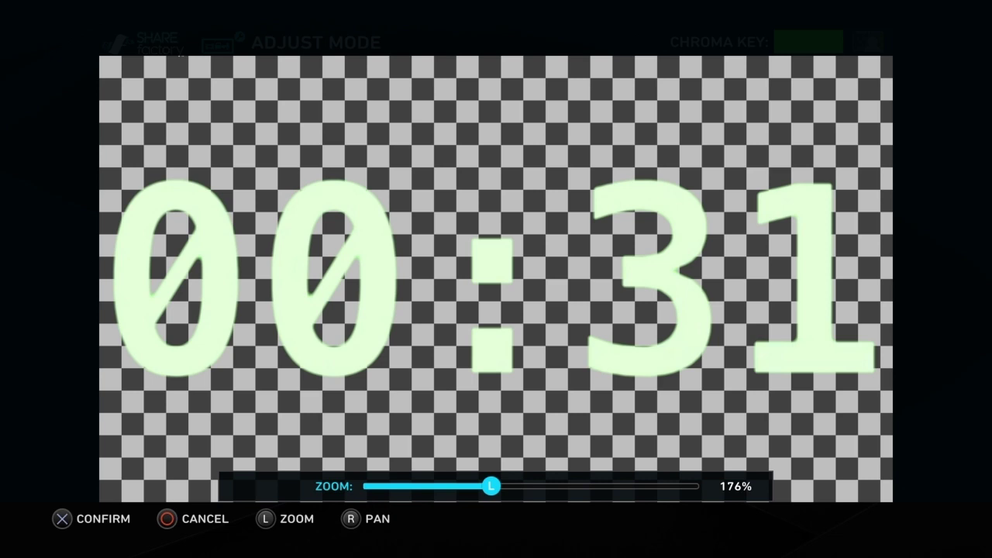
pyautogui.press('Return')
pyautogui.press('Escape')
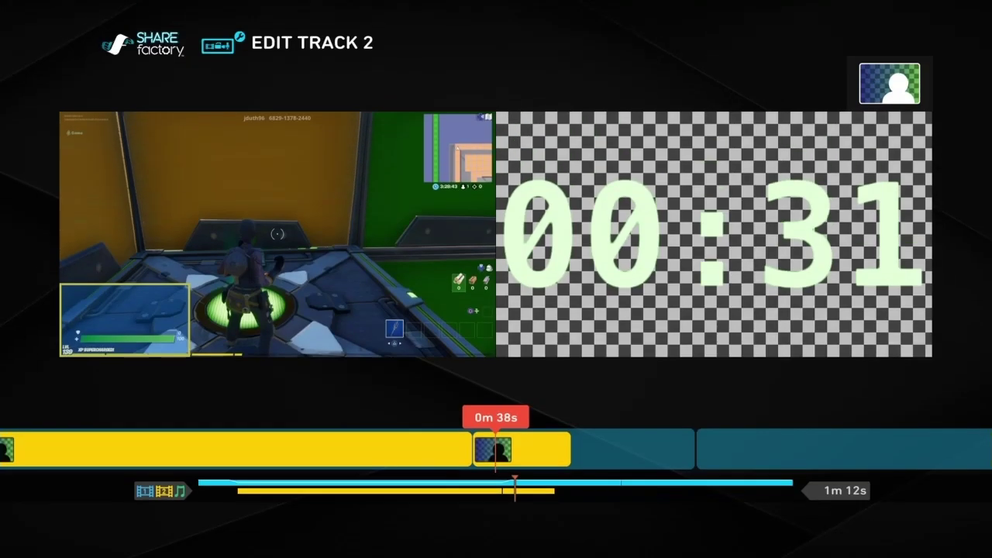
# Play back the main timeline past the paused 00:31 clip and pause at 0m 46s.
pyautogui.press('Escape')
pyautogui.press('Left')
pyautogui.press('space')
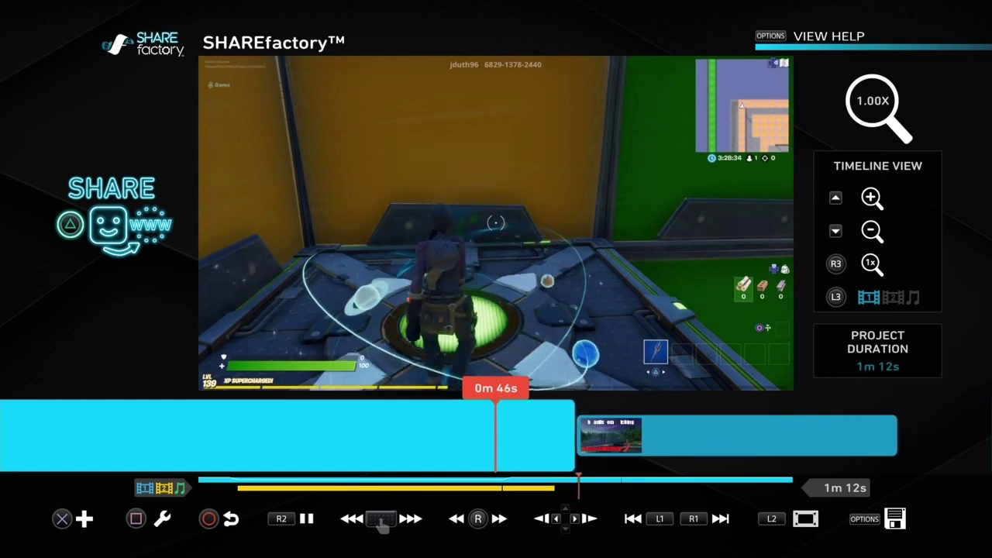
pyautogui.press('space')
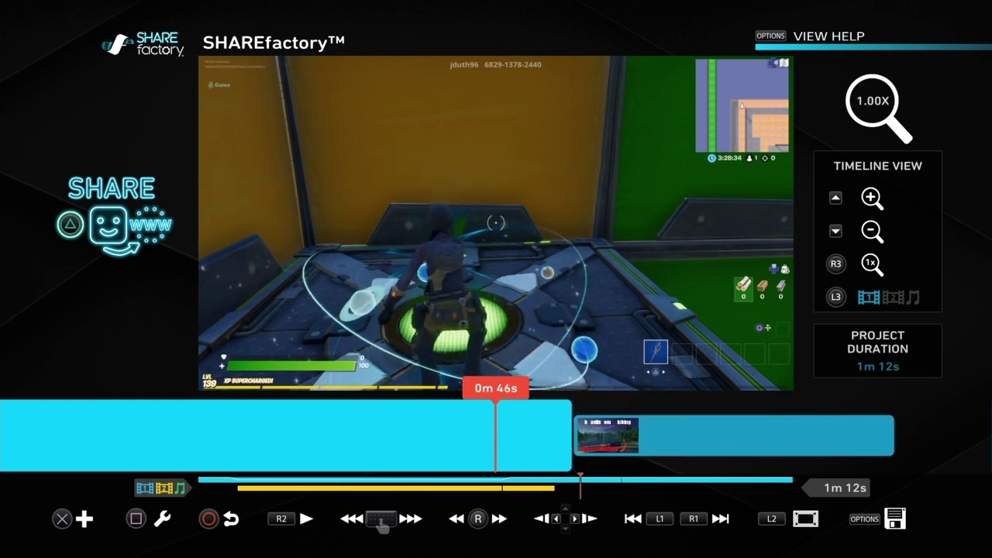
# Add a text overlay reading "00:31" in the large bold outlined style at 0m 36s, where the timer clip ends.
pyautogui.press('L1')
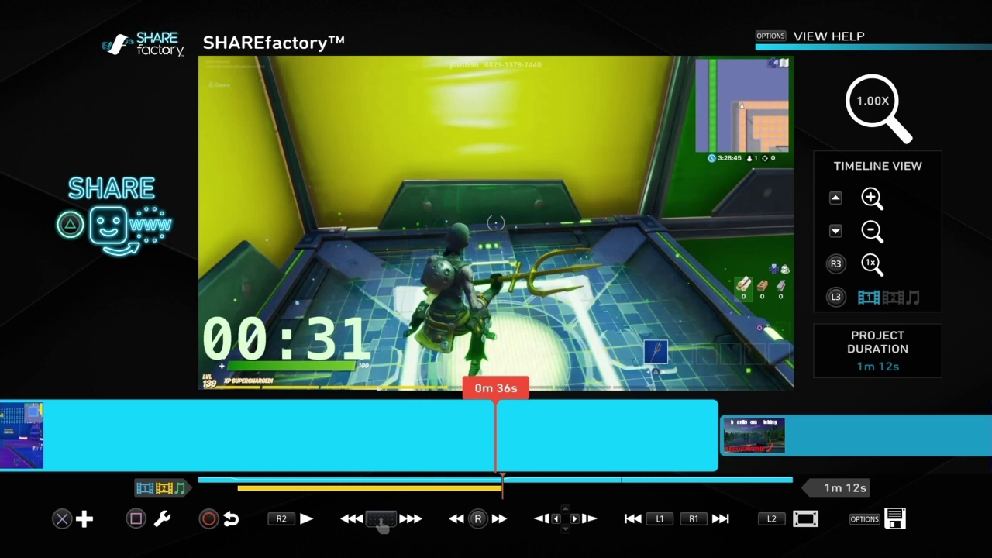
pyautogui.press('Return')
pyautogui.press('Left')
pyautogui.press('Down')
pyautogui.press('Return')
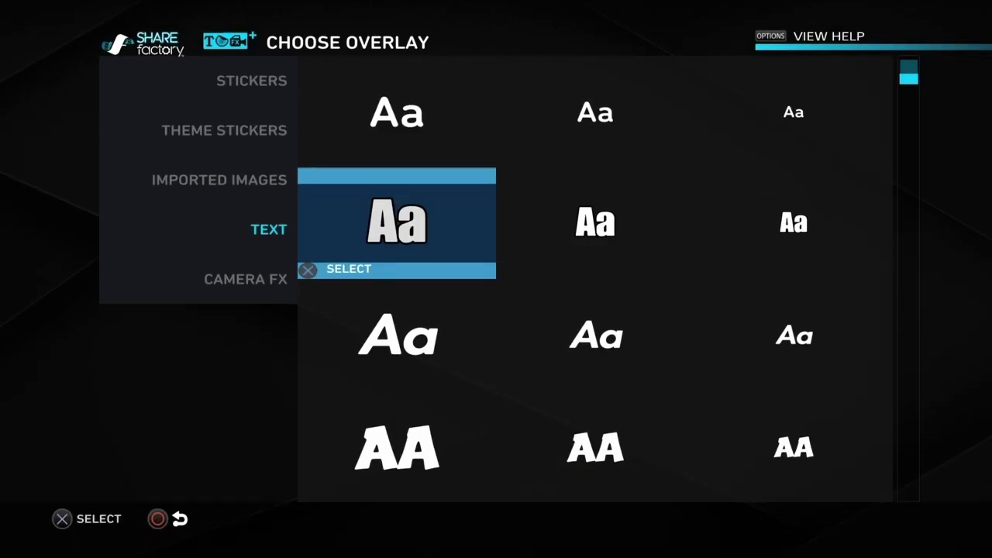
pyautogui.press('Return')
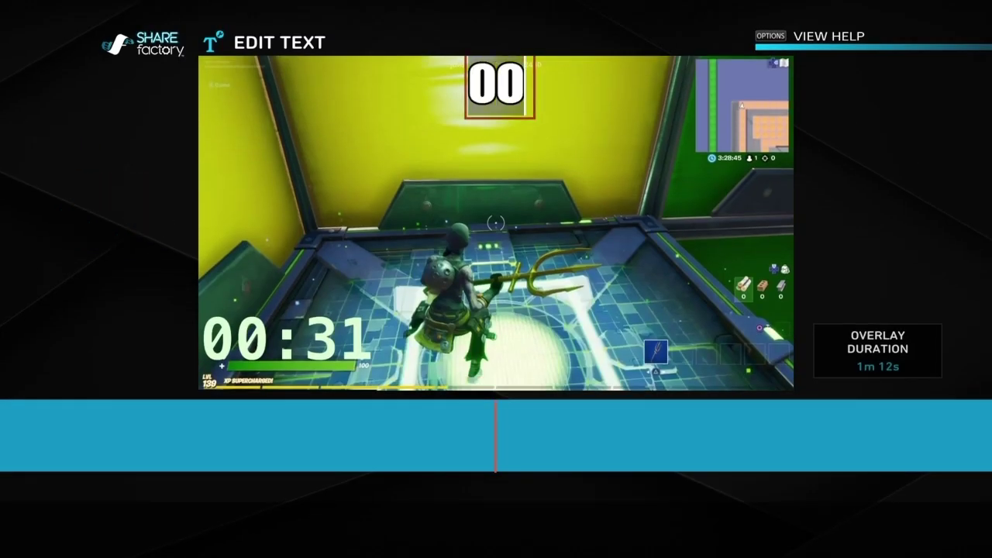
pyautogui.write(':')
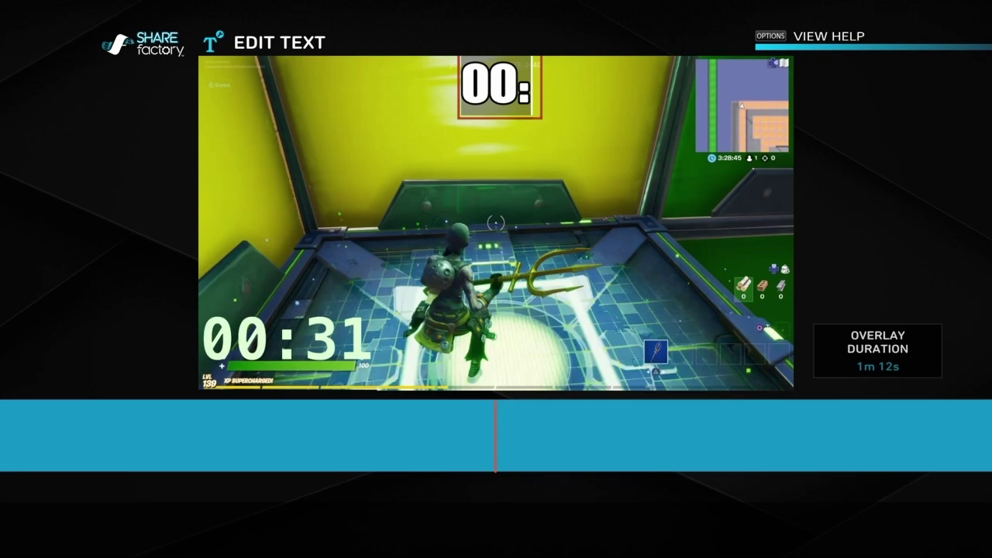
pyautogui.write('31')
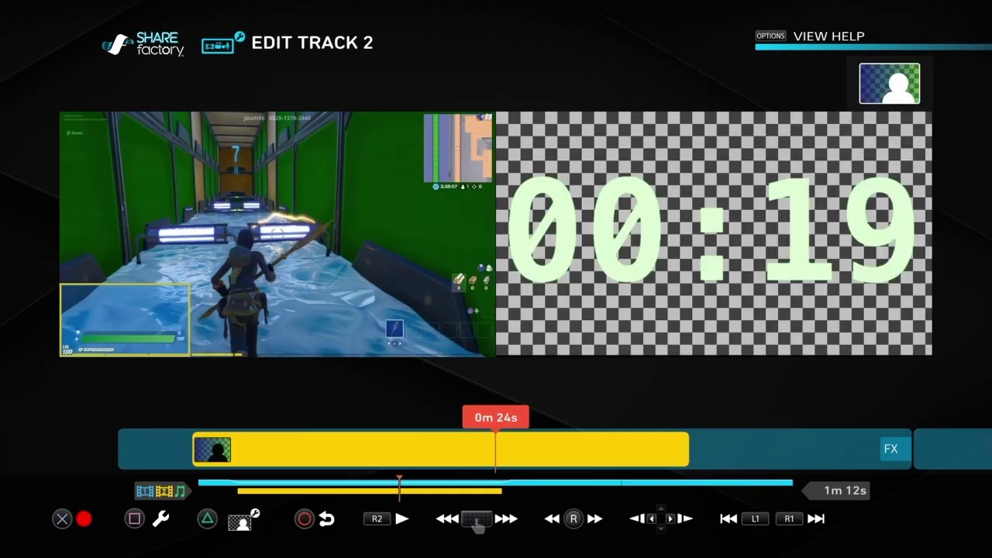
# Set the running timer clip's volume on Track 2 to 0%, and play the project from 0m 24s.
pyautogui.press('Return')
pyautogui.press('Right')
pyautogui.press('Right')
pyautogui.press('Right')
pyautogui.press('Return')
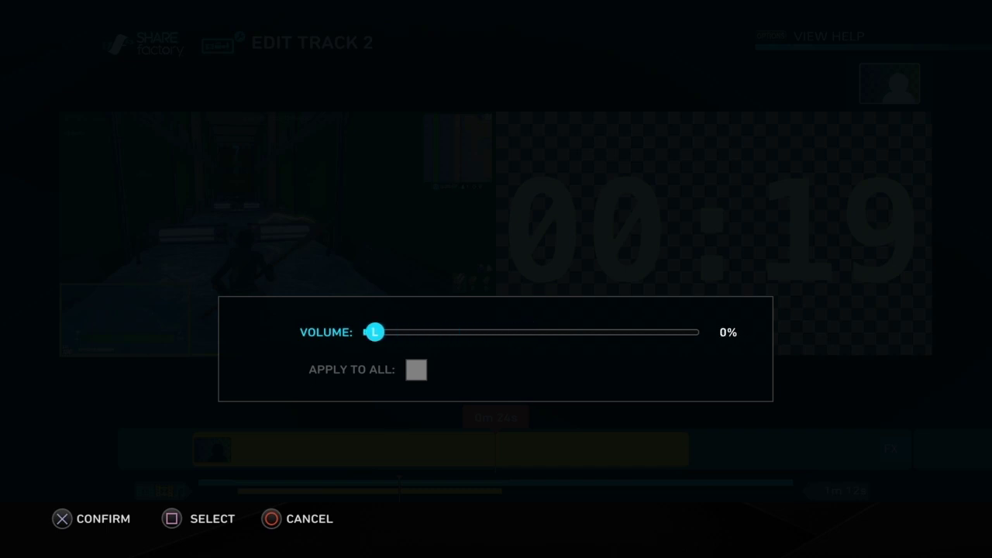
pyautogui.press('Return')
pyautogui.press('Escape')
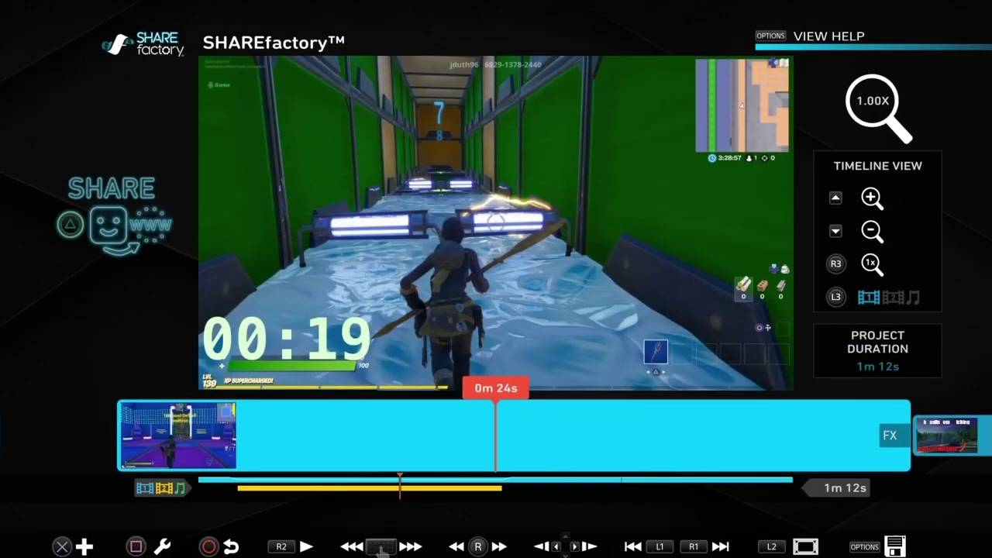
pyautogui.press('space')
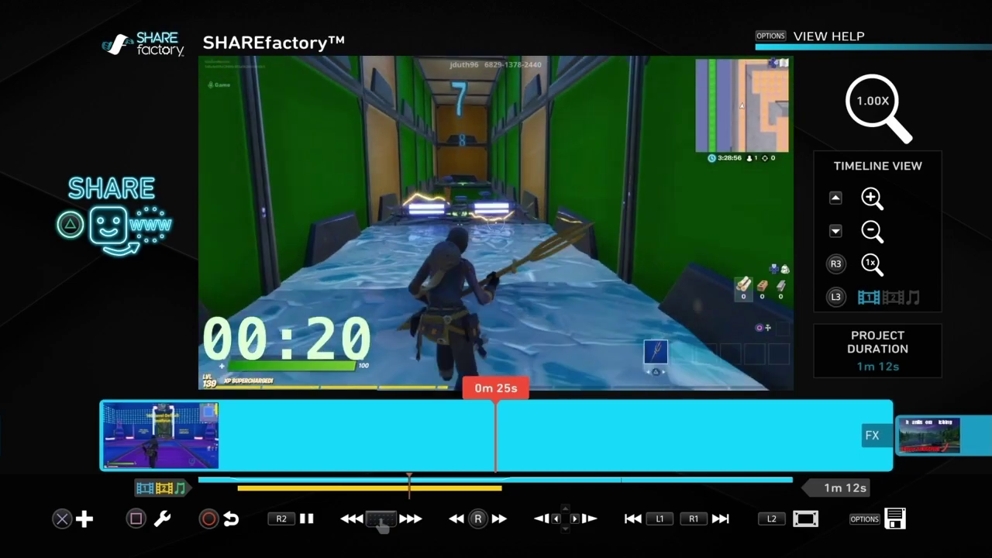